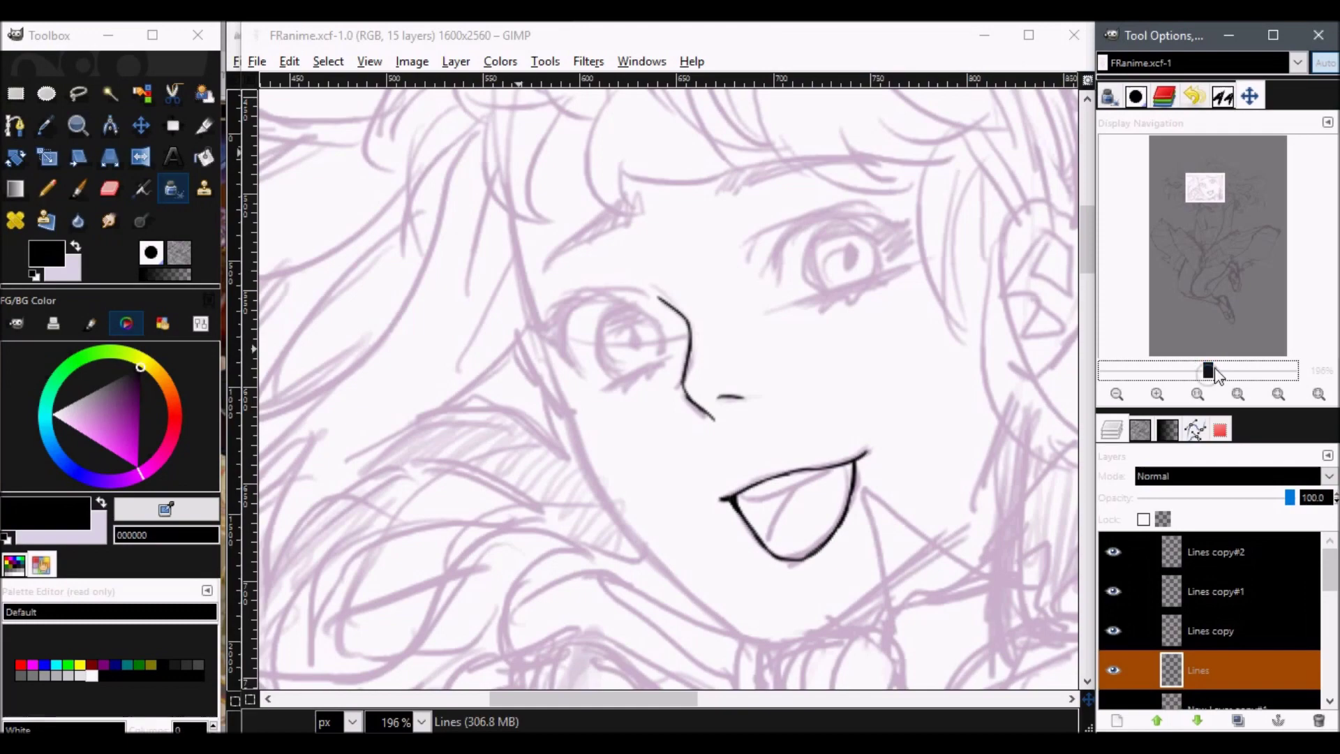
# Ink the upper teeth edge and the diagonal tongue line inside the open mouth on the Lines layer.
pyautogui.moveTo(1216, 245); pyautogui.dragTo(1202, 187)
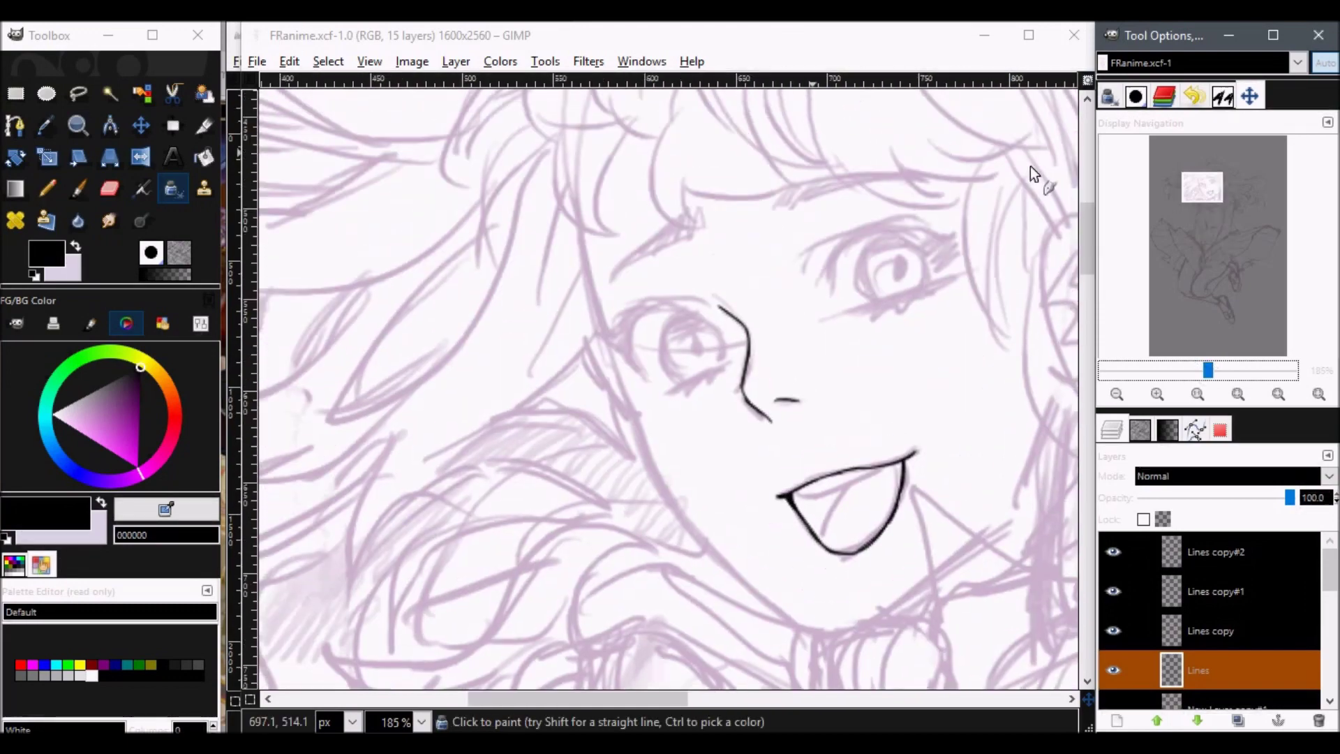
pyautogui.click(827, 539)
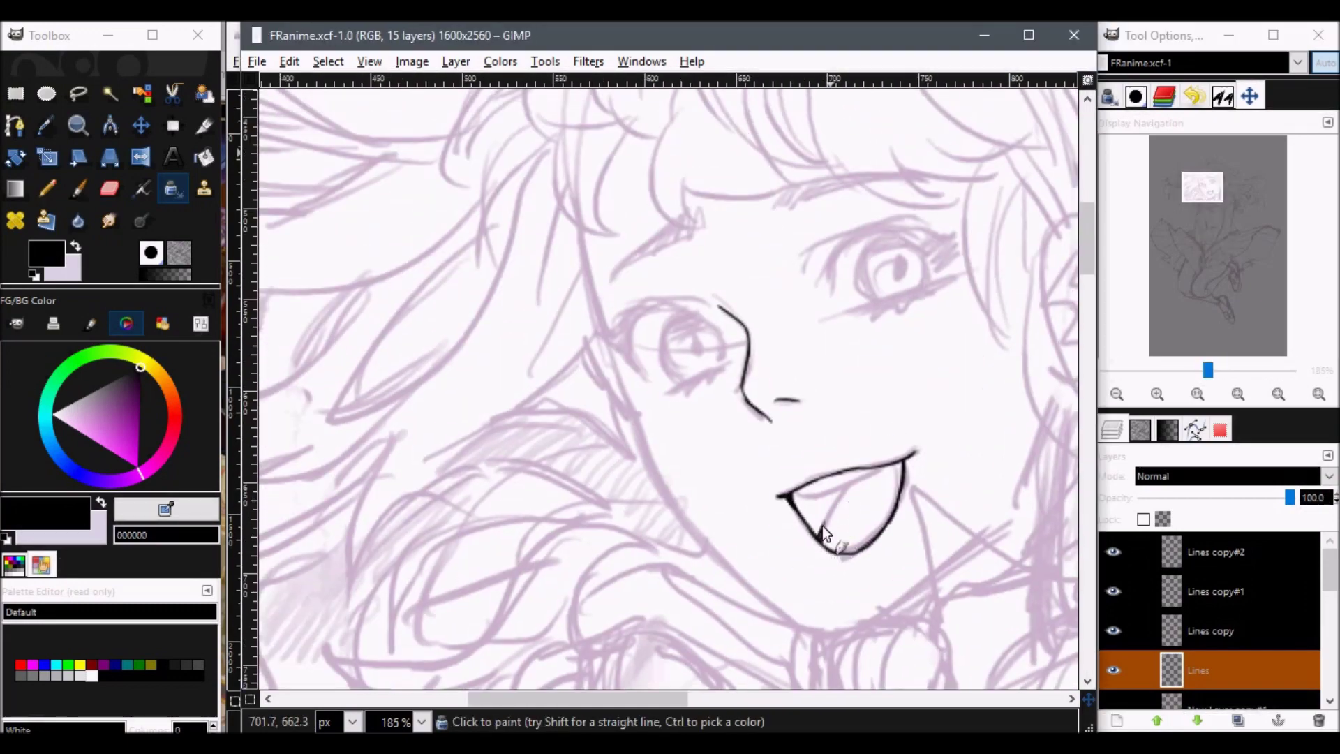
pyautogui.moveTo(819, 543); pyautogui.dragTo(836, 507)
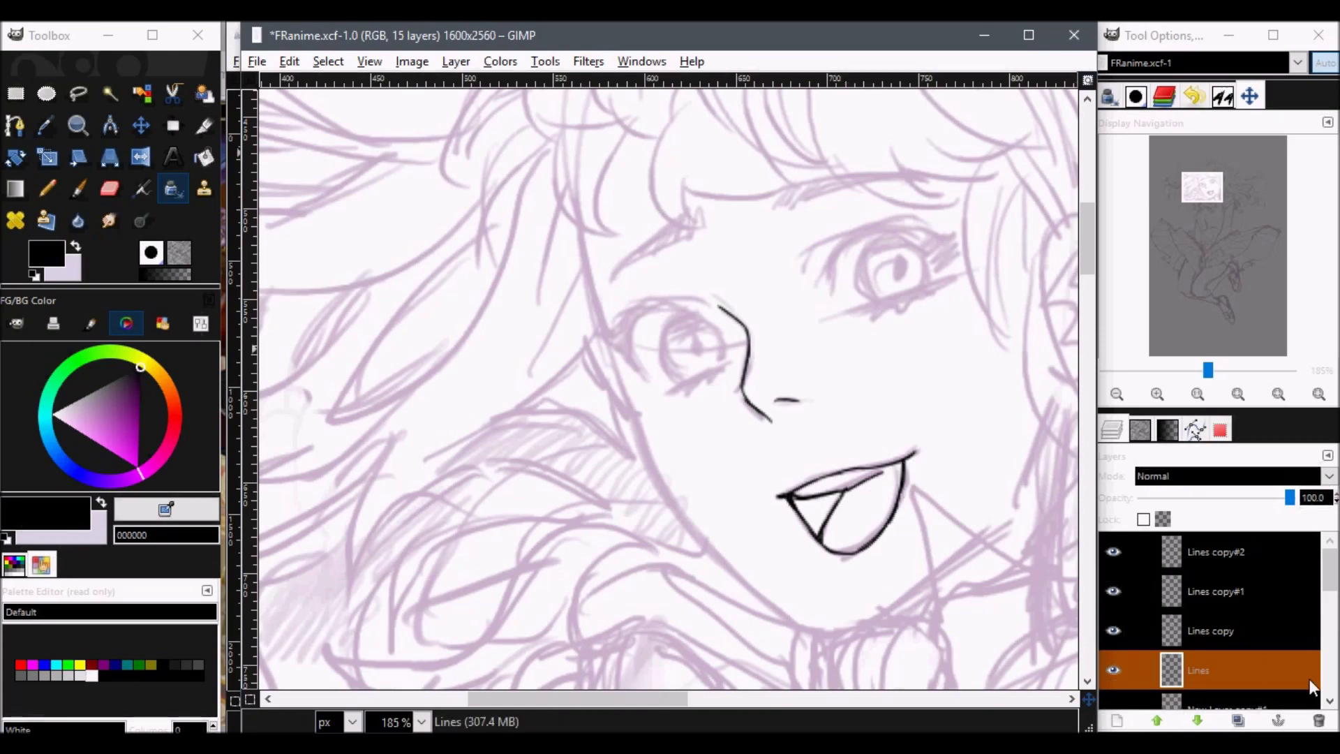
# Hide the Lines layer and the purple sketch layer New Layer copy#9, with the whole canvas in view.
pyautogui.moveTo(1329, 579); pyautogui.dragTo(1330, 588)
pyautogui.click(1114, 642)
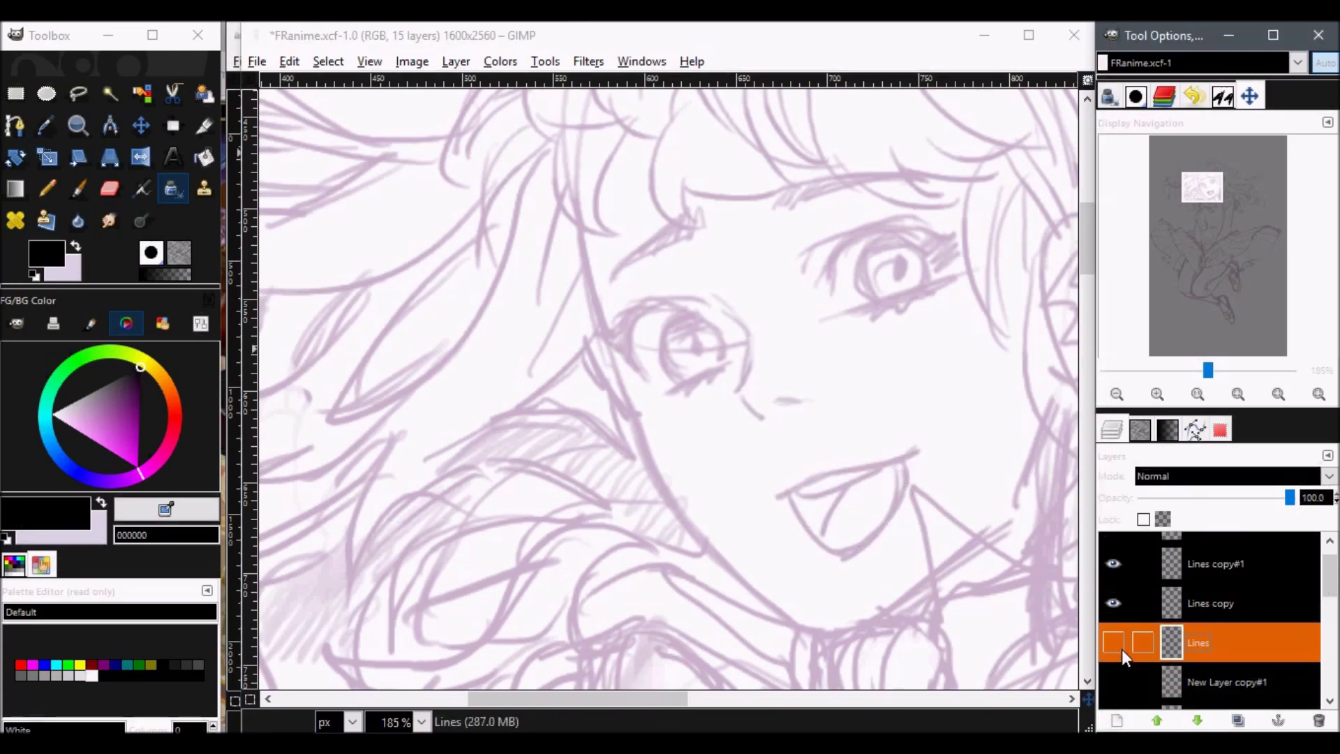
pyautogui.moveTo(1208, 370); pyautogui.dragTo(1167, 374)
pyautogui.click(1197, 370)
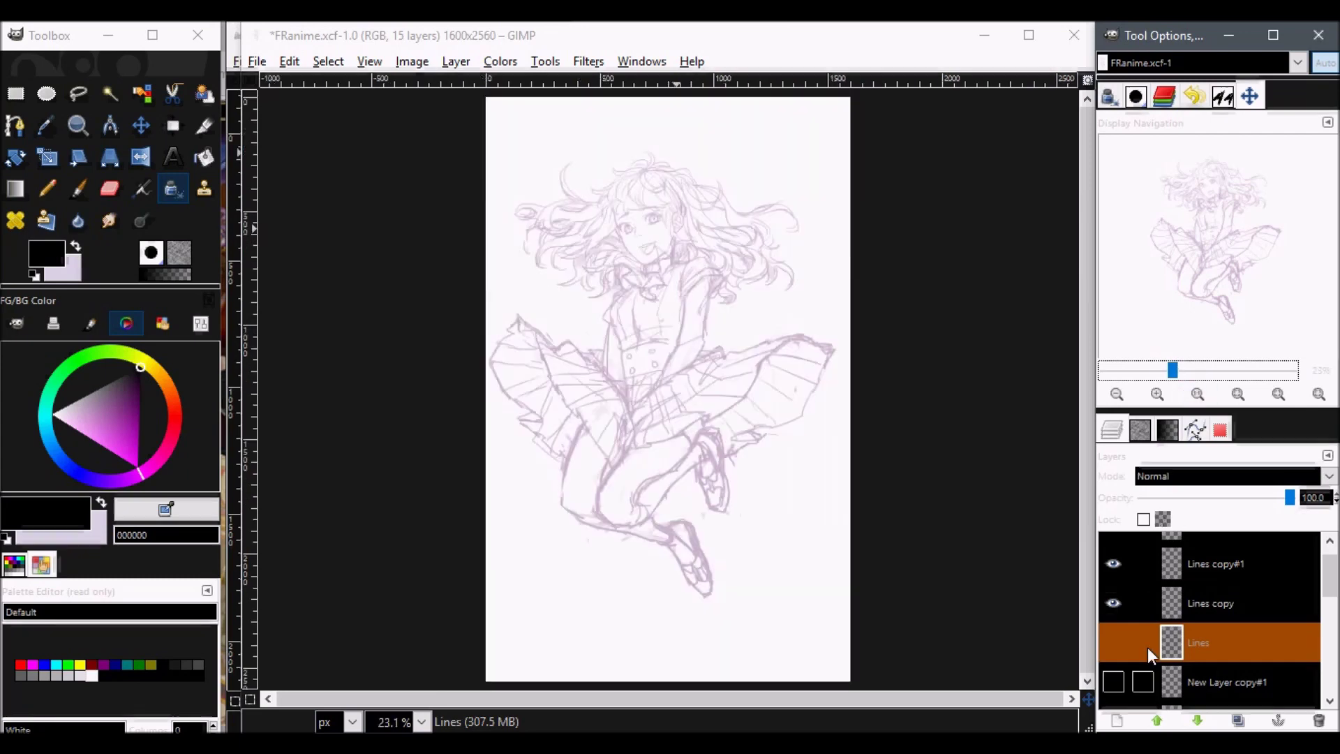
pyautogui.scroll(-3, 1138, 635)
pyautogui.click(1112, 616)
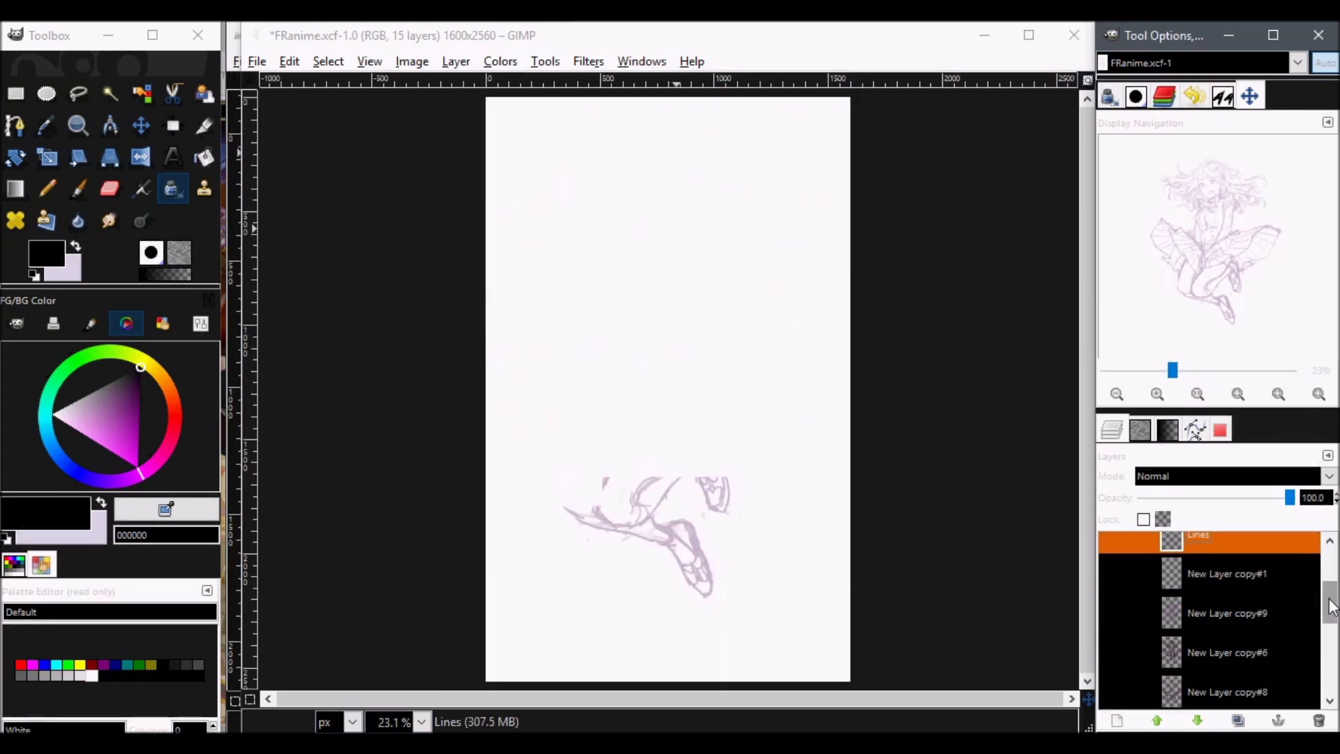
# Show and select the base construction sketch, New Layer, and raise its opacity to 43.3.
pyautogui.moveTo(1331, 601); pyautogui.dragTo(1330, 676)
pyautogui.click(1112, 651)
pyautogui.click(1186, 650)
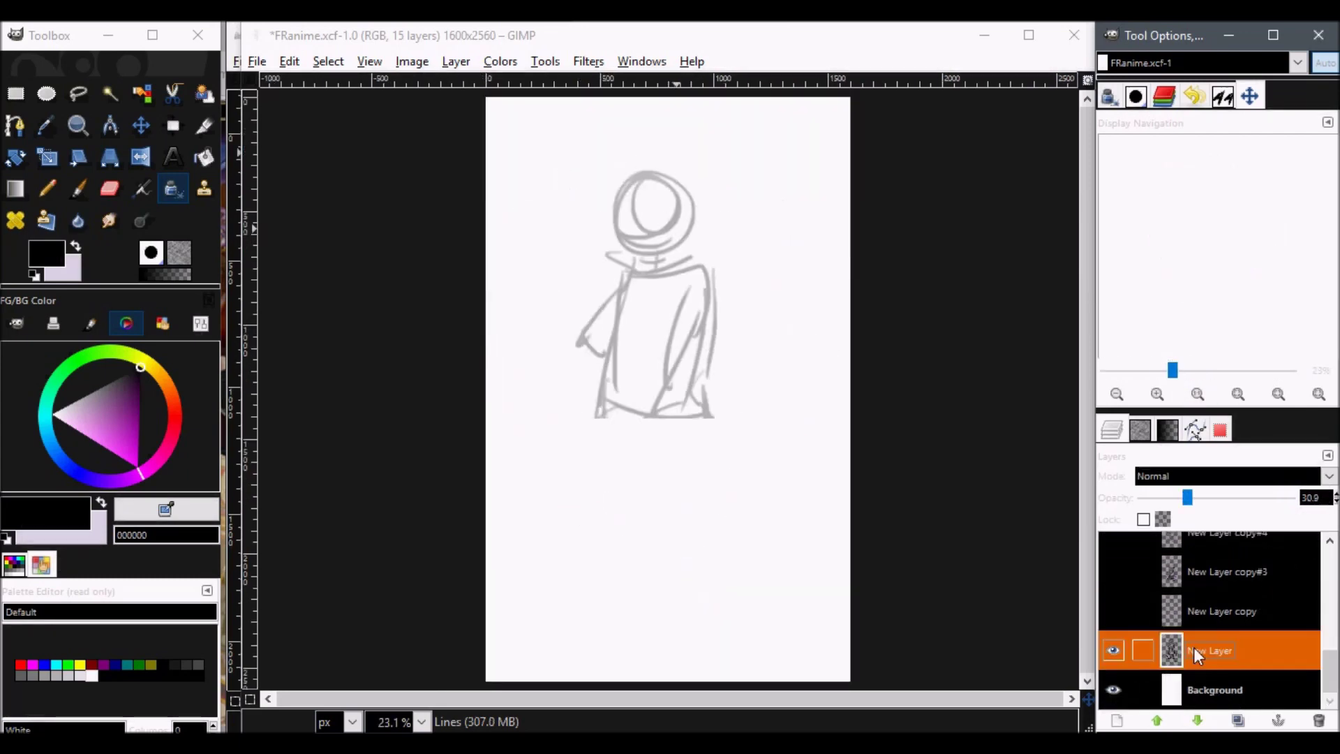
pyautogui.moveTo(1183, 500)
pyautogui.mouseDown()
pyautogui.moveTo(1226, 499)
pyautogui.moveTo(1215, 501)
pyautogui.mouseUp()
# Show New Layer copy over the base sketch and lower New Layer's opacity to 12.7.
pyautogui.click(1113, 572)
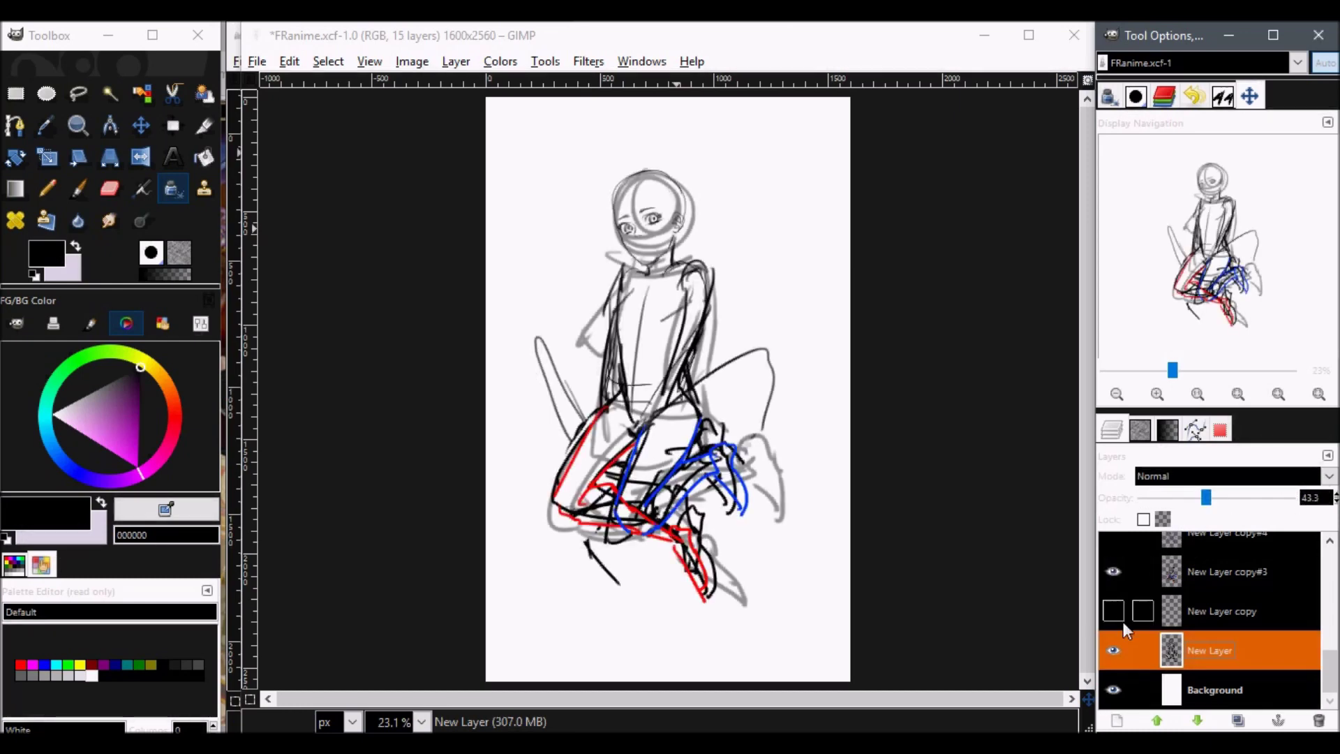
pyautogui.click(1114, 573)
pyautogui.click(1115, 611)
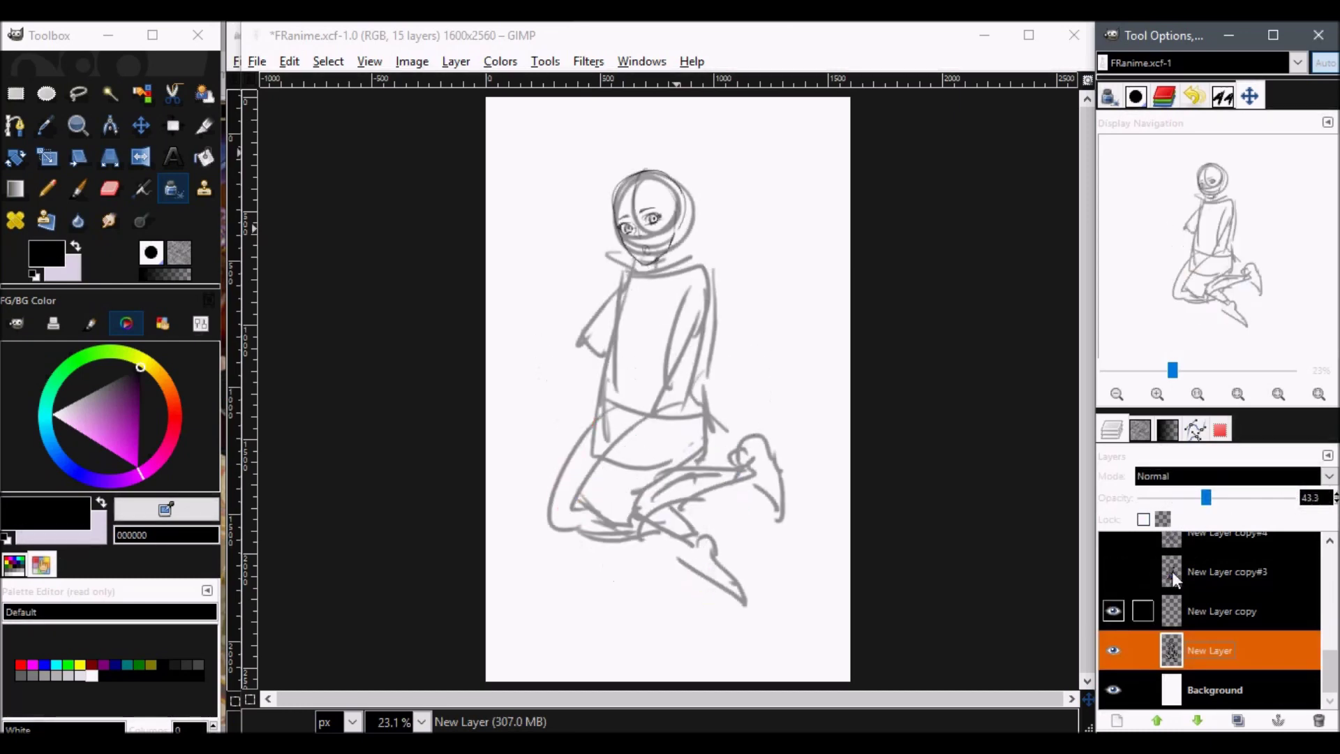
pyautogui.moveTo(1205, 500); pyautogui.dragTo(1160, 516)
# Show the New Layer copy#3 body sketch and hide New Layer copy to examine the next stage.
pyautogui.moveTo(1172, 369); pyautogui.dragTo(1184, 370)
pyautogui.moveTo(1198, 227)
pyautogui.mouseDown()
pyautogui.moveTo(1210, 314)
pyautogui.moveTo(1194, 234)
pyautogui.mouseUp()
pyautogui.click(1113, 572)
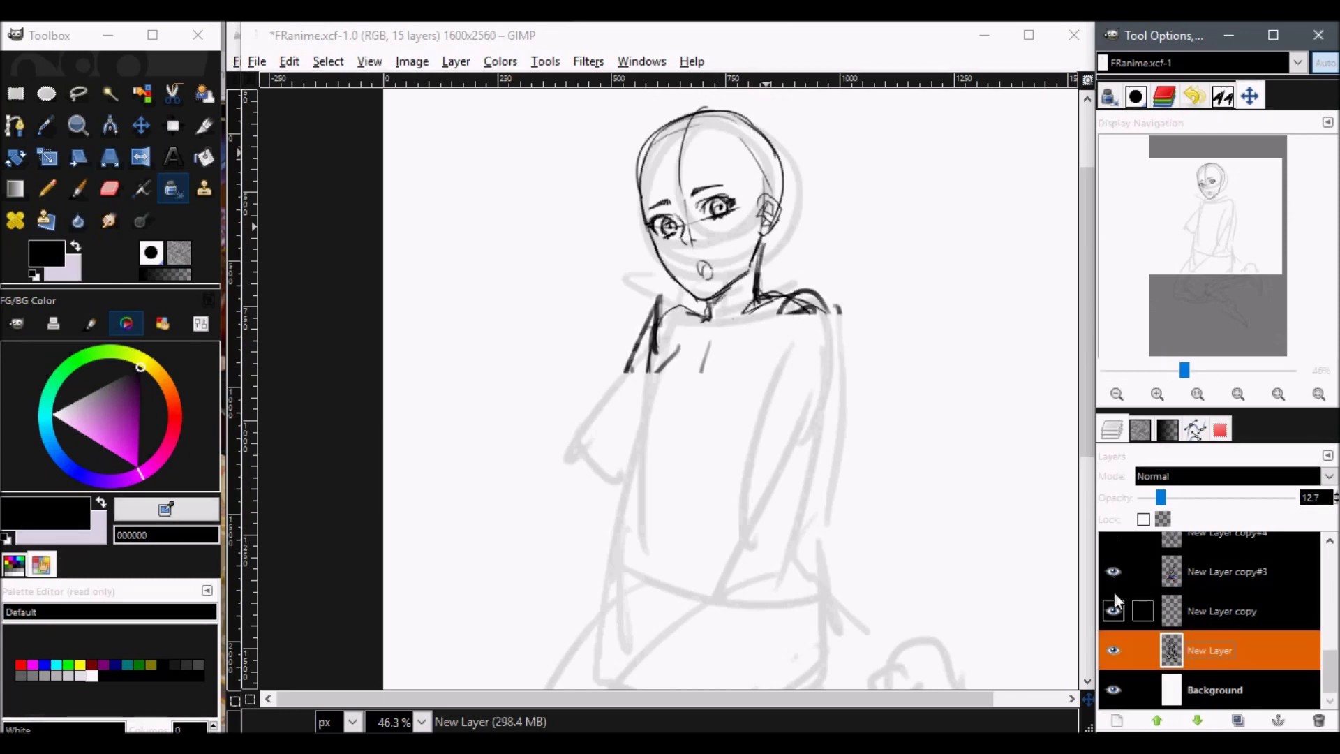
pyautogui.click(1113, 611)
pyautogui.click(1154, 373)
pyautogui.moveTo(1196, 260); pyautogui.dragTo(1172, 267)
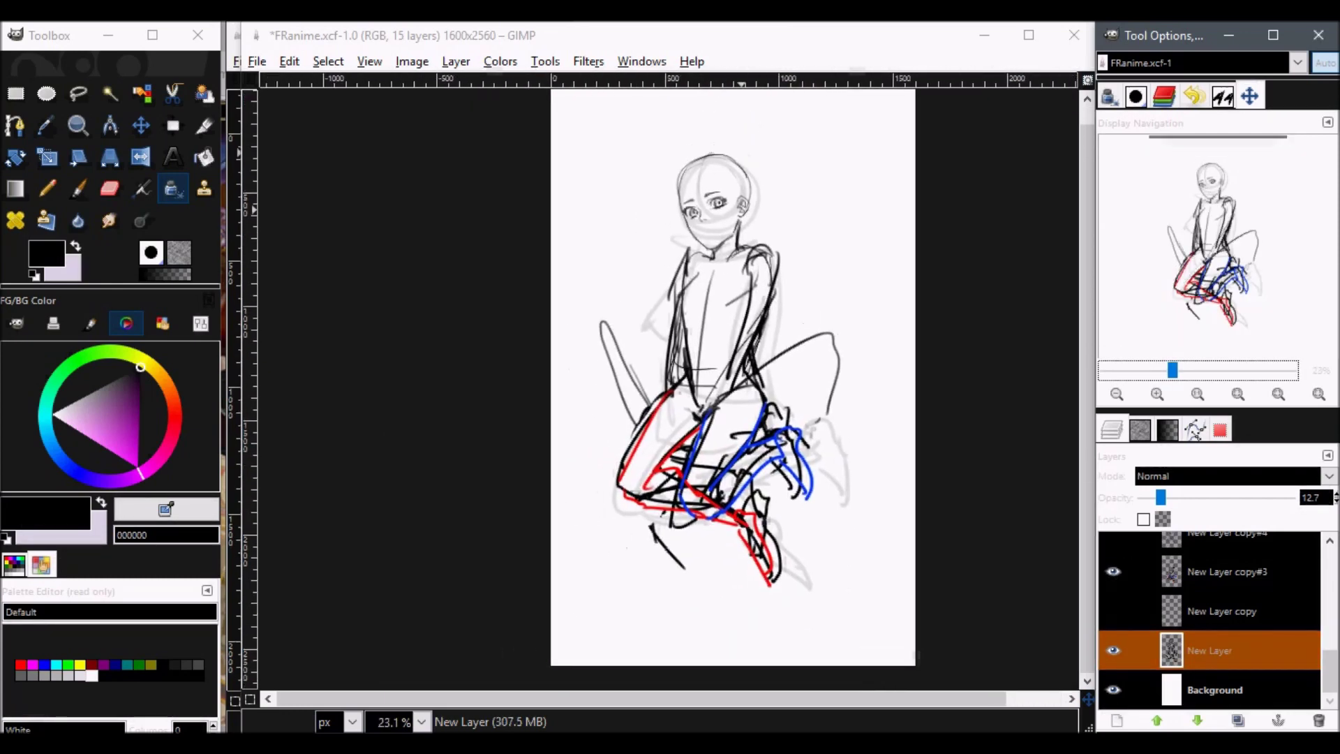
# Show New Layer copy#4 and hide New Layer and New Layer copy#3 to view the clothing sketch.
pyautogui.click(1115, 651)
pyautogui.click(1116, 537)
pyautogui.click(1115, 572)
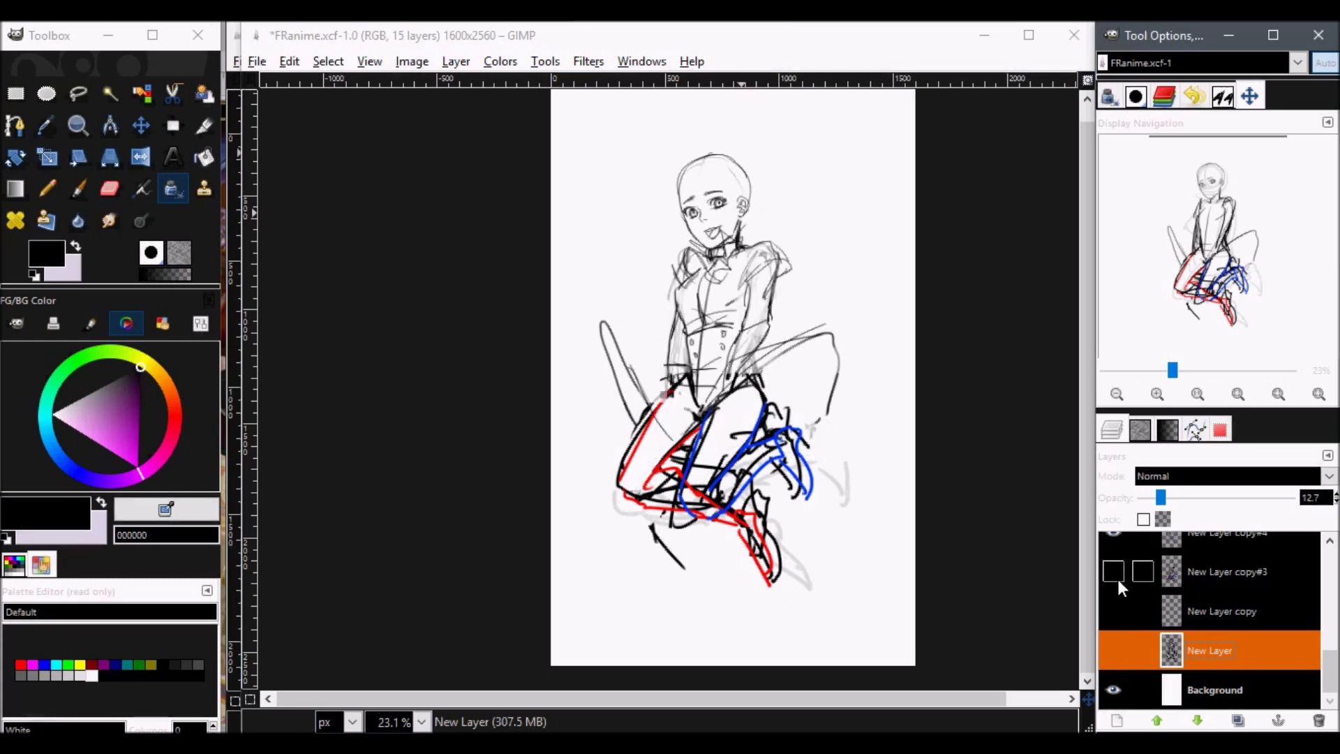
pyautogui.click(1154, 373)
pyautogui.click(1185, 367)
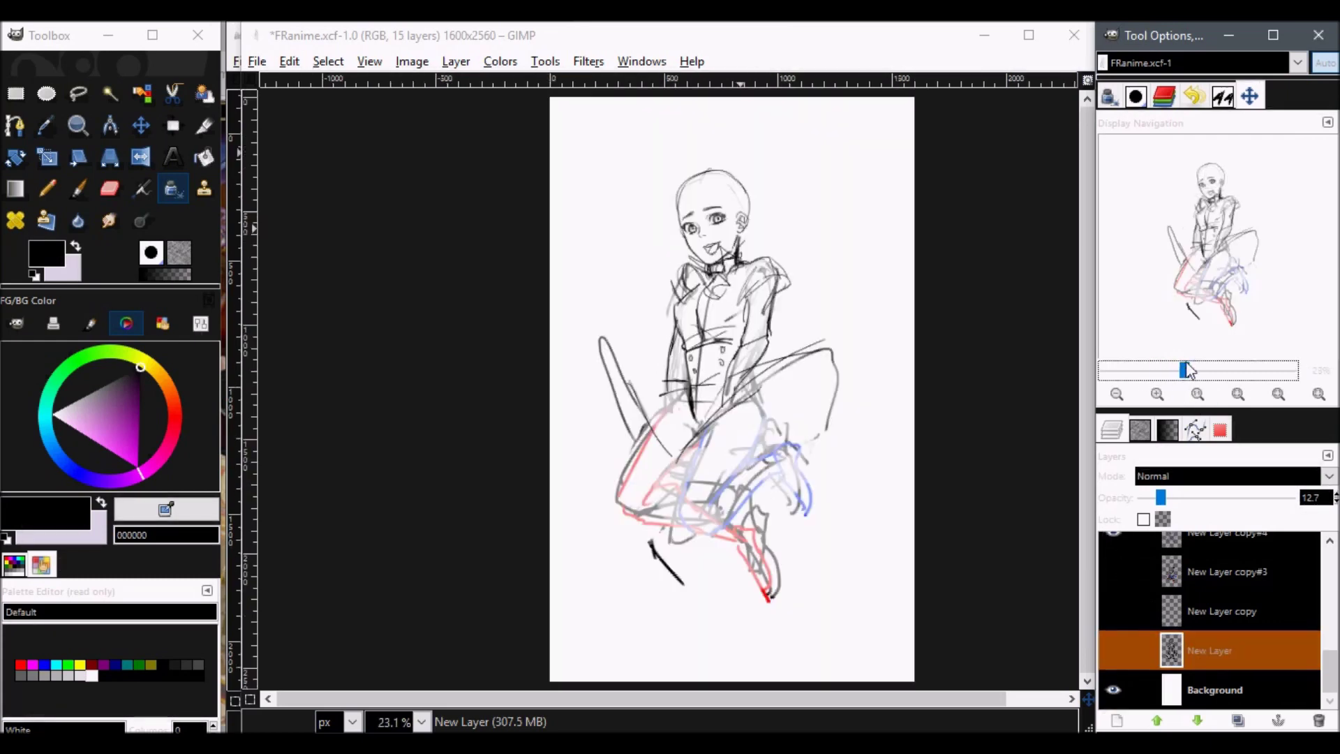
pyautogui.click(1165, 370)
# Replace New Layer copy#4 with New Layer copy#5 as the visible layer to examine the hair and skirt sketch.
pyautogui.scroll(3, 1112, 587)
pyautogui.click(1113, 587)
pyautogui.click(1114, 618)
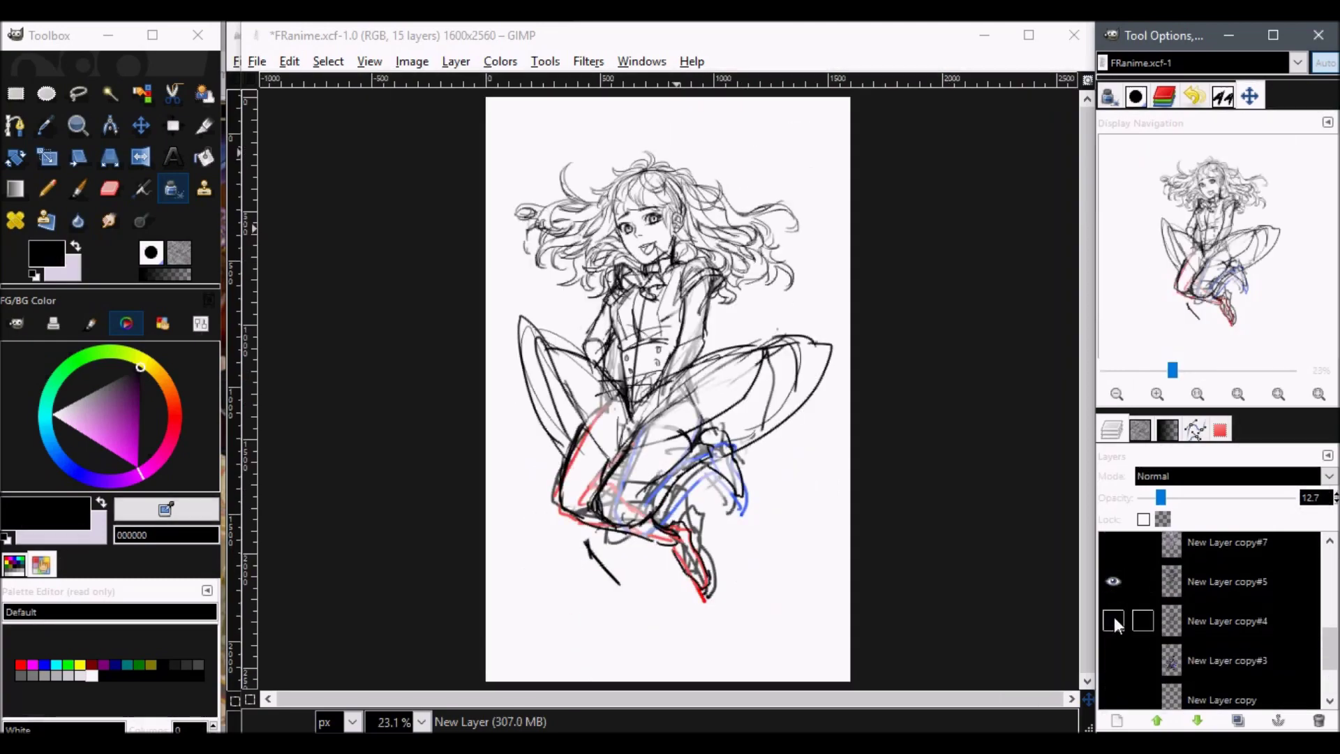
pyautogui.moveTo(1199, 258); pyautogui.dragTo(1177, 236)
pyautogui.click(1187, 371)
pyautogui.click(1152, 375)
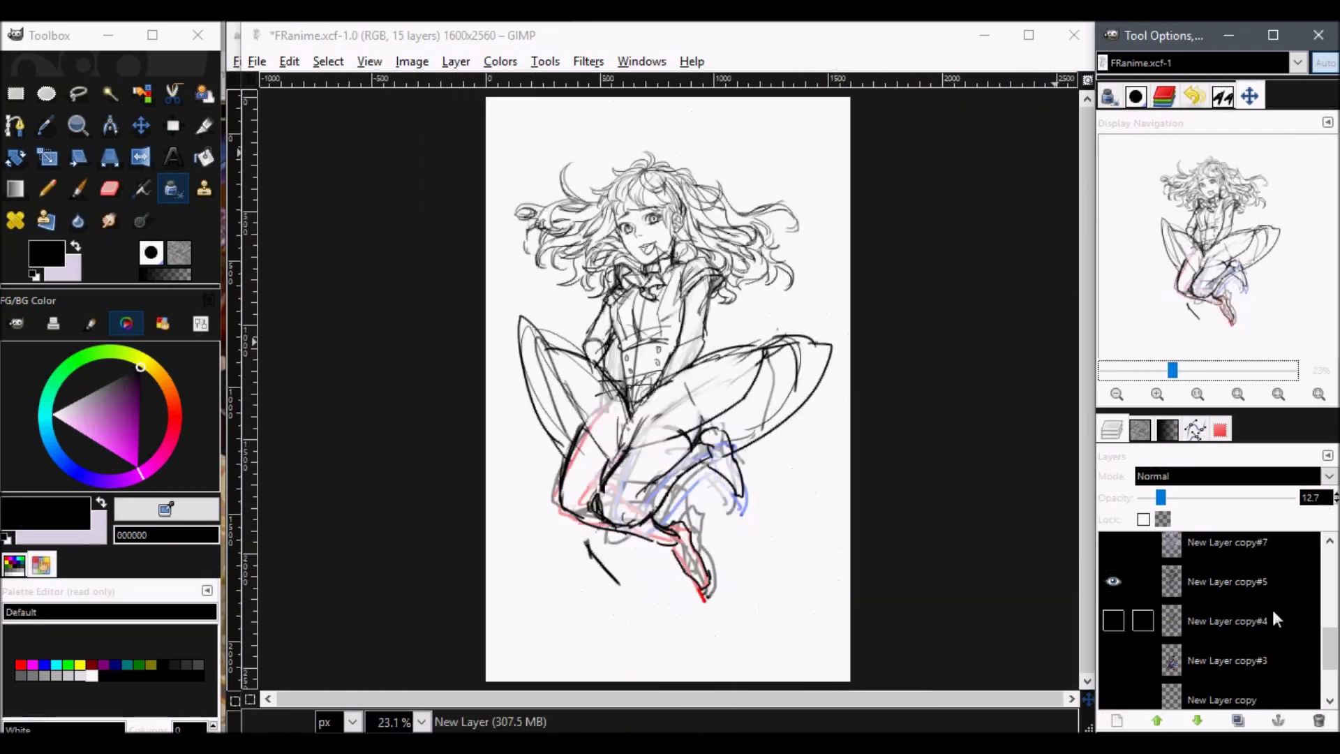
# Hide New Layer copy#5, preview shading layers New Layer copy#7 and copy#8, and leave the New Layer copy#6 sketch showing.
pyautogui.moveTo(1328, 656); pyautogui.dragTo(1161, 645)
pyautogui.click(1118, 611)
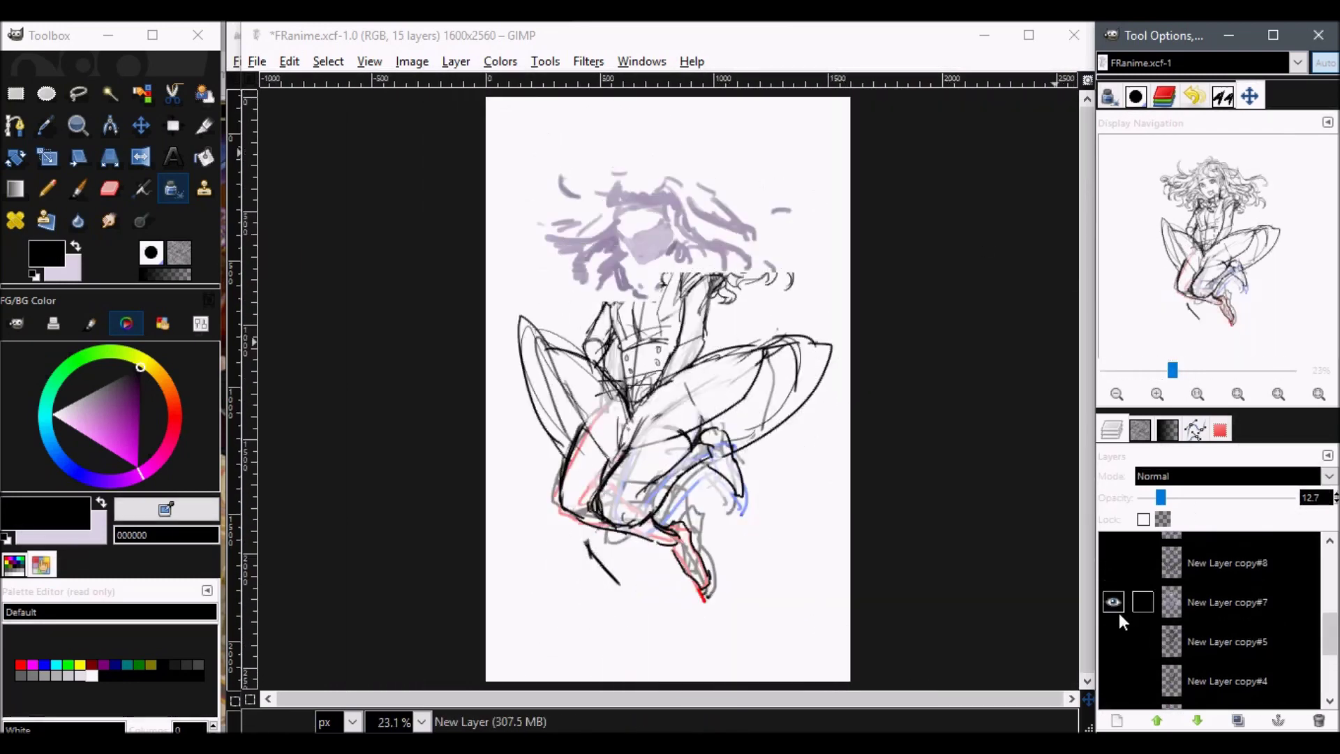
pyautogui.click(1114, 607)
pyautogui.keyDown('shift'); pyautogui.click(1113, 564); pyautogui.keyUp('shift')
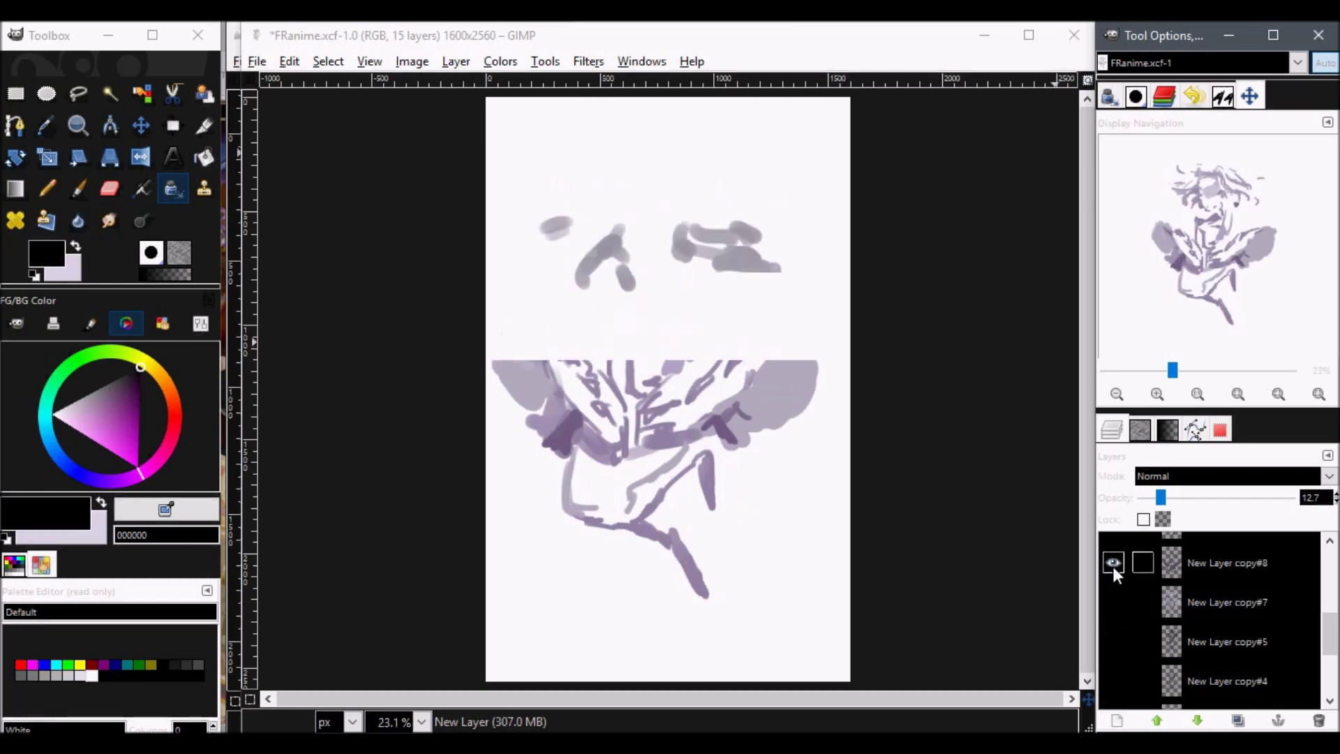
pyautogui.keyDown('shift'); pyautogui.click(1110, 603); pyautogui.keyUp('shift')
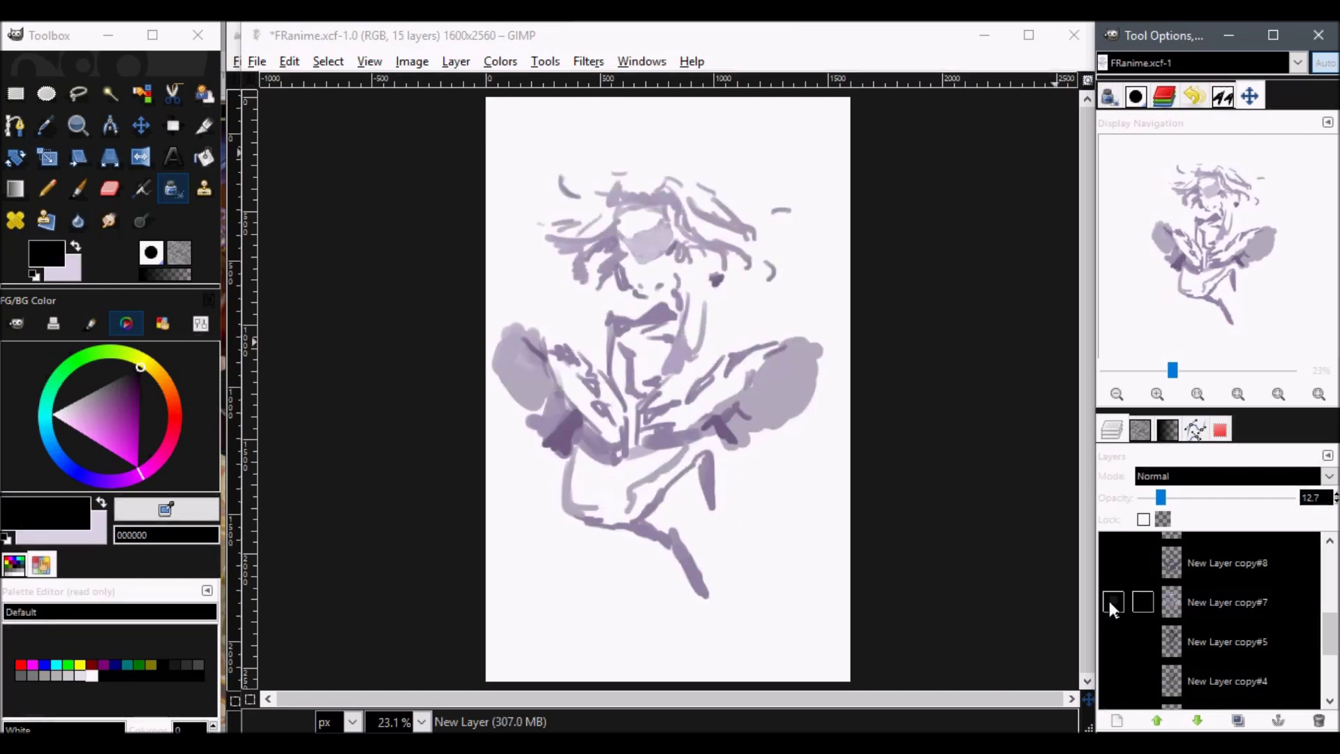
pyautogui.keyDown('shift'); pyautogui.click(1112, 562); pyautogui.keyUp('shift')
pyautogui.keyDown('shift'); pyautogui.click(1112, 534); pyautogui.keyUp('shift')
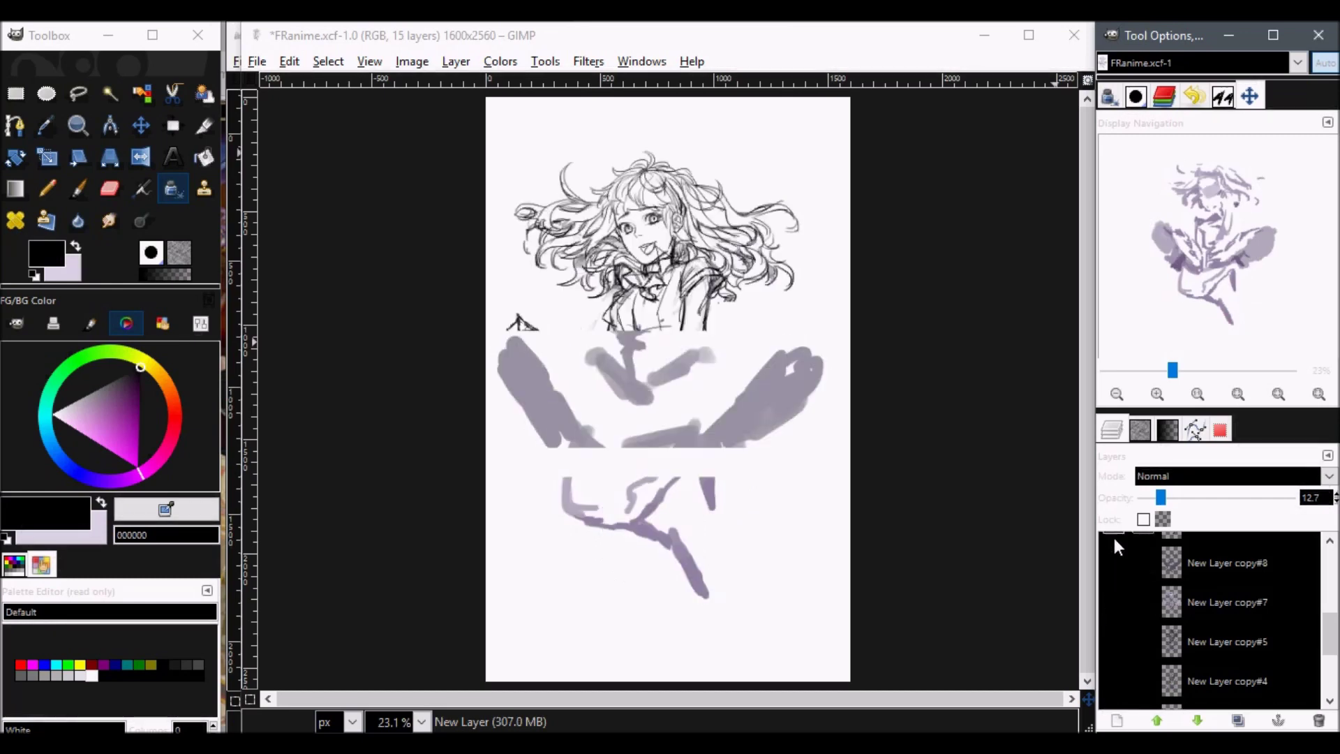
pyautogui.moveTo(1214, 253); pyautogui.dragTo(1203, 240)
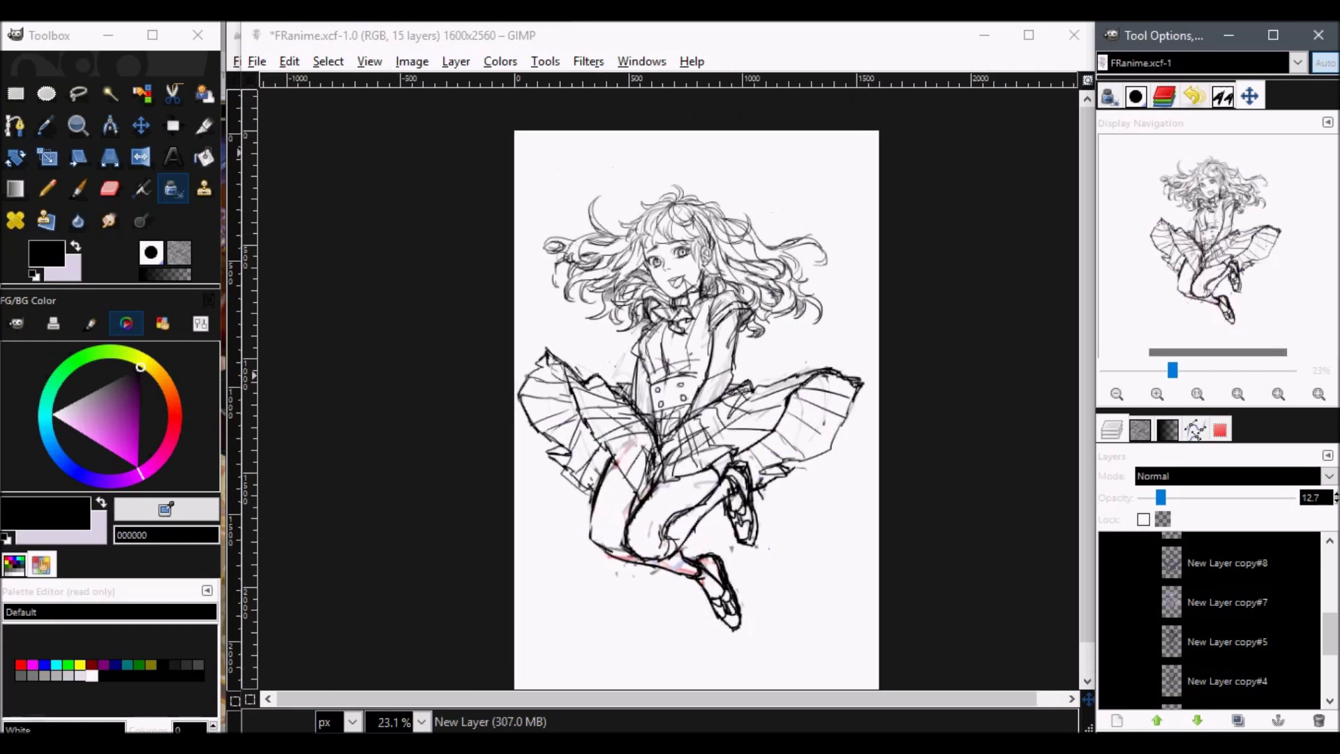
pyautogui.moveTo(1178, 379)
pyautogui.mouseDown()
pyautogui.moveTo(1162, 373)
pyautogui.moveTo(1184, 369)
pyautogui.mouseUp()
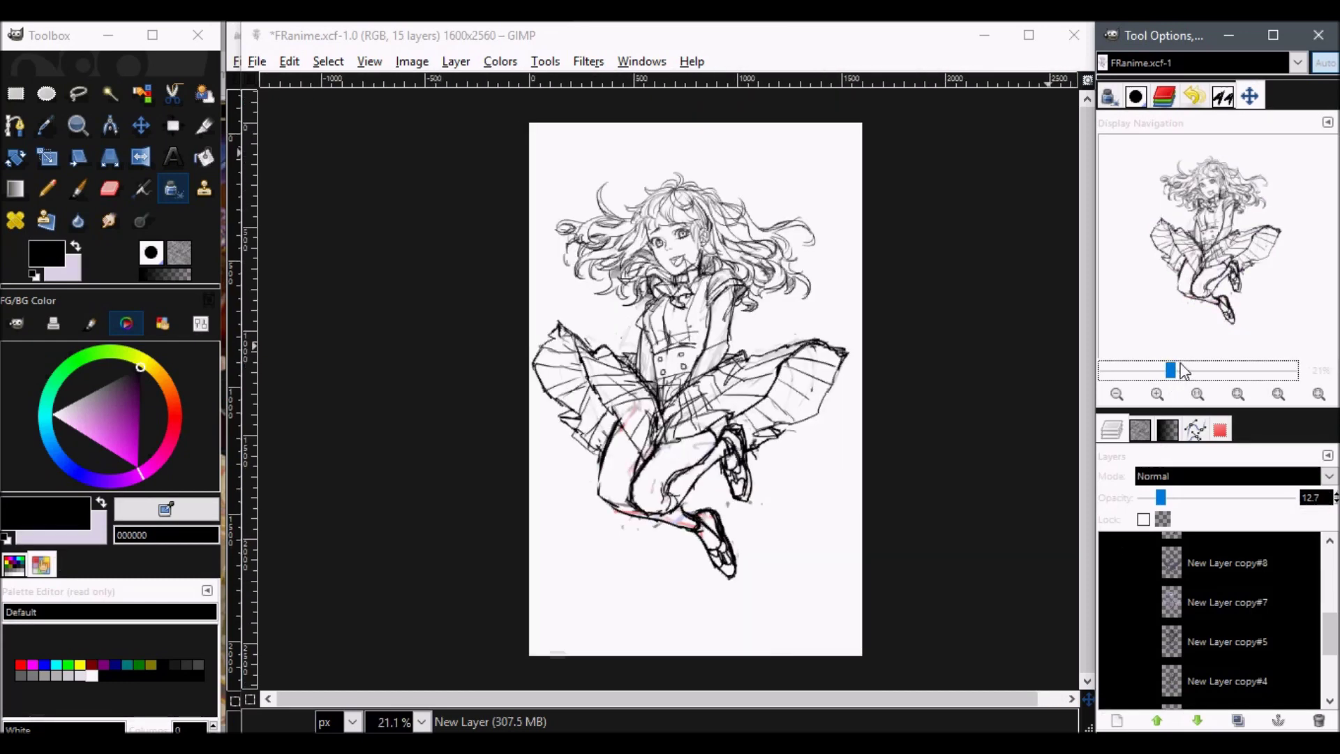
# Show the New Layer copy#8 shading beneath the sketch and inspect it up close.
pyautogui.click(1112, 562)
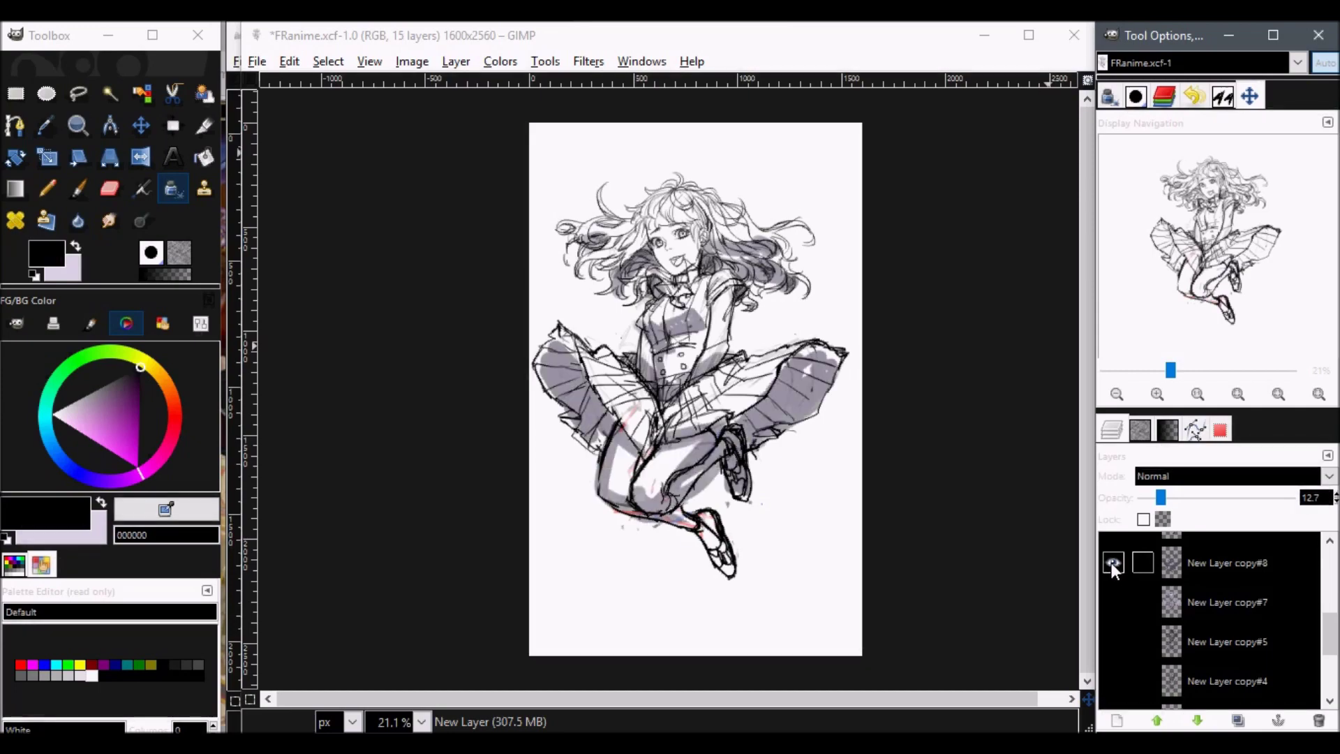
pyautogui.click(1154, 395)
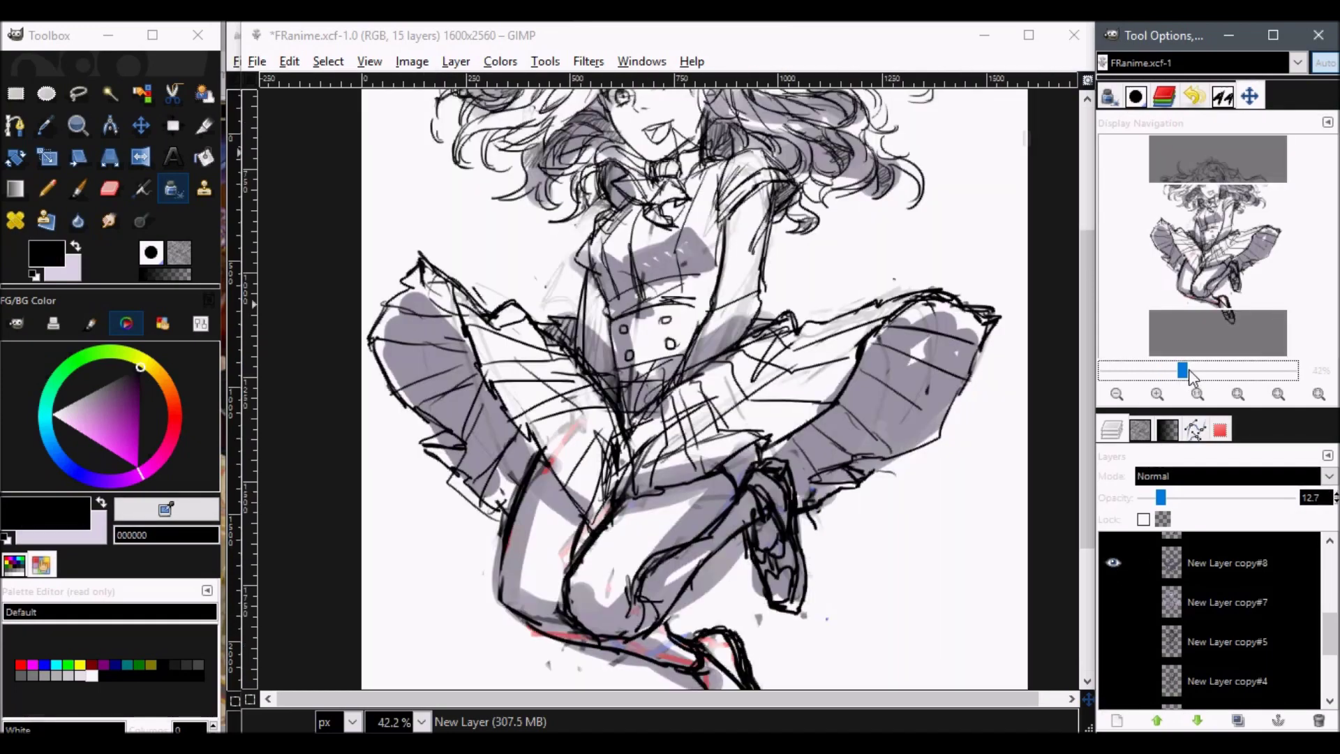
pyautogui.scroll(2, 1331, 614)
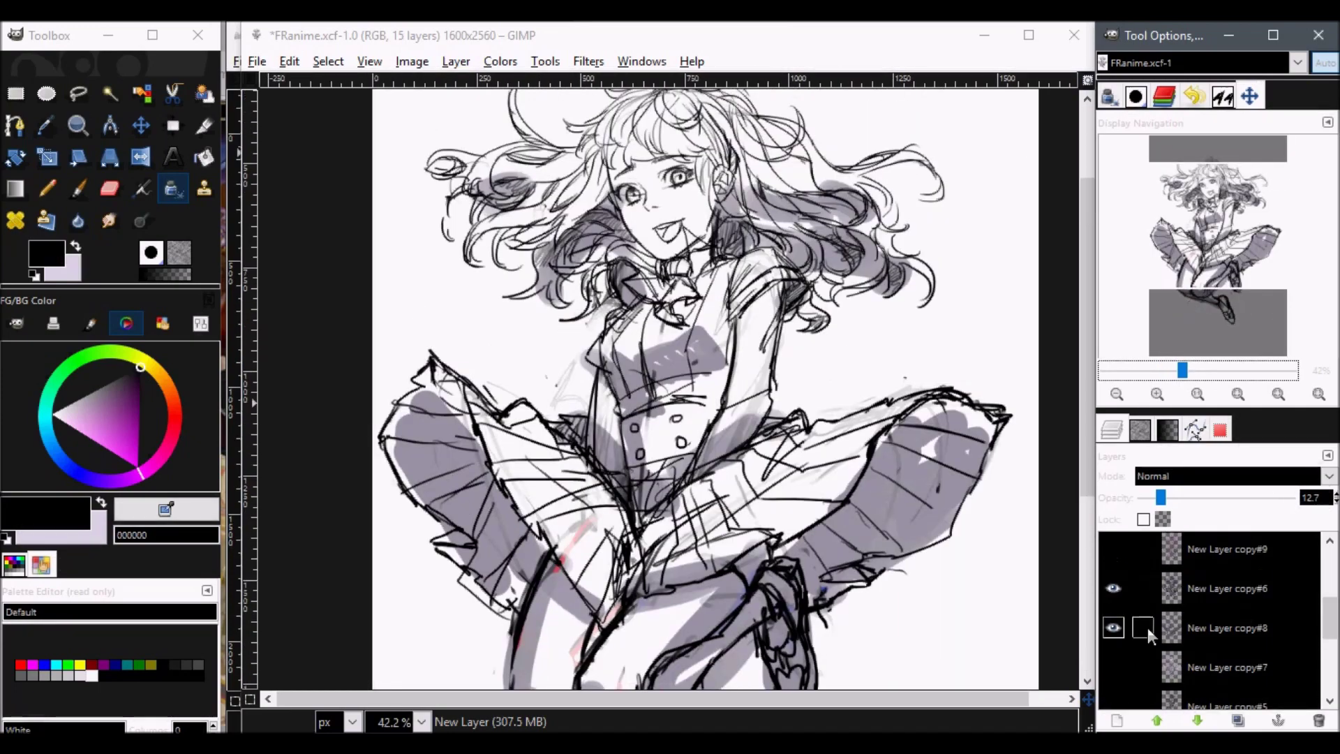
# Switch the visible shading from New Layer copy#8 to New Layer copy#7 and save the image.
pyautogui.click(1117, 664)
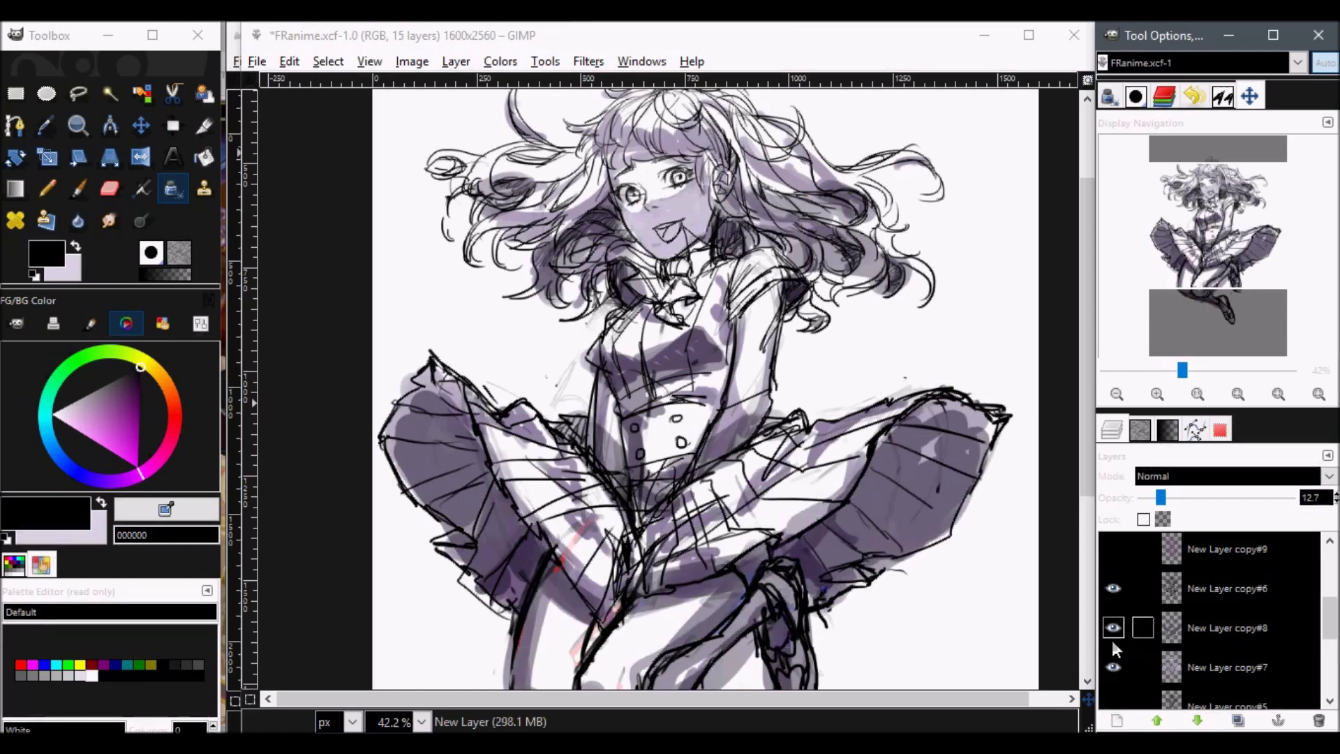
pyautogui.click(1112, 630)
pyautogui.click(1154, 394)
pyautogui.click(1154, 394)
pyautogui.click(1153, 372)
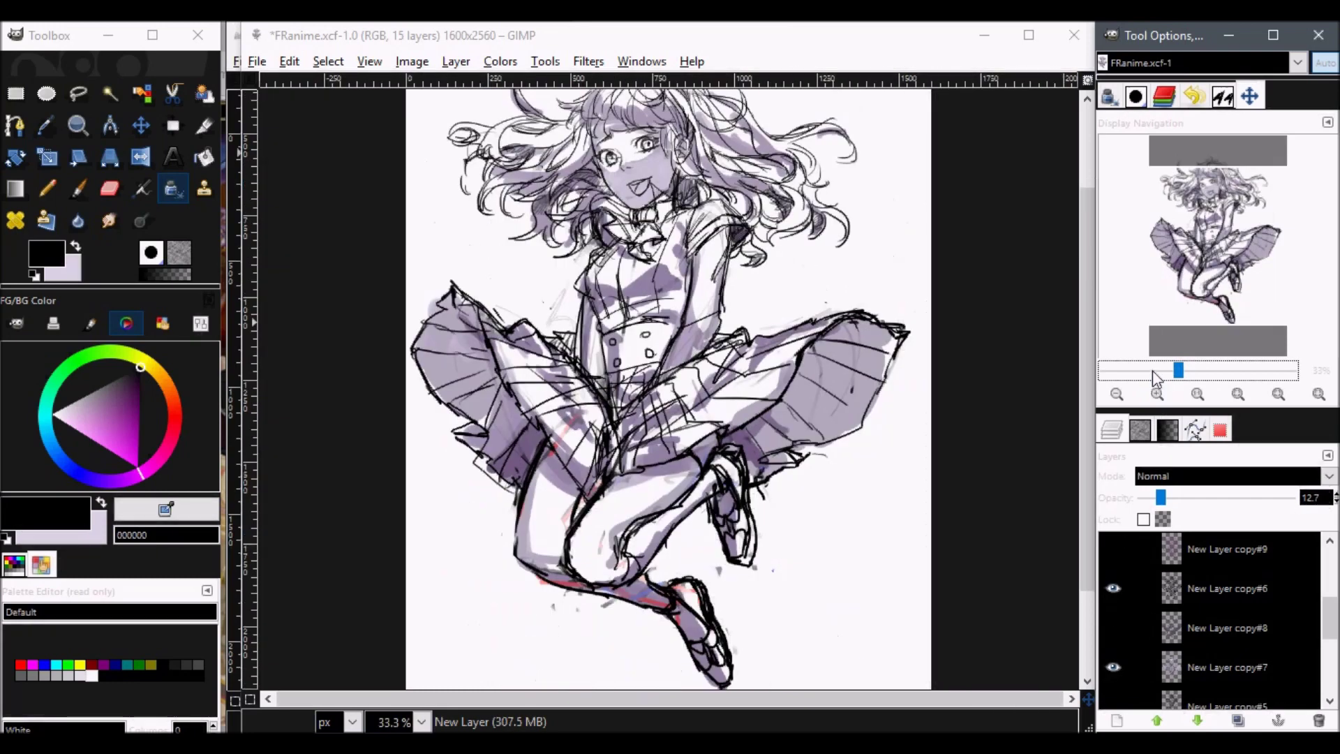
pyautogui.click(1152, 371)
pyautogui.click(1172, 371)
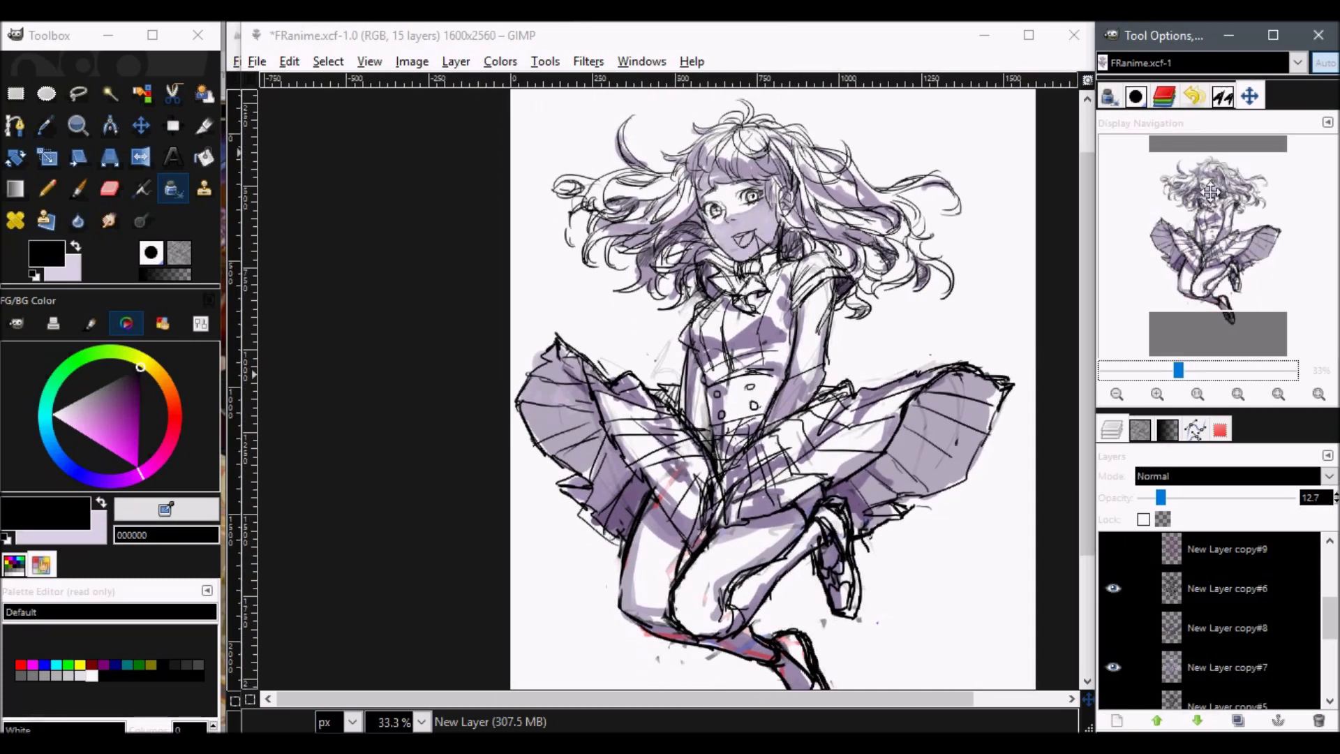
pyautogui.hotkey('ctrl', 's')
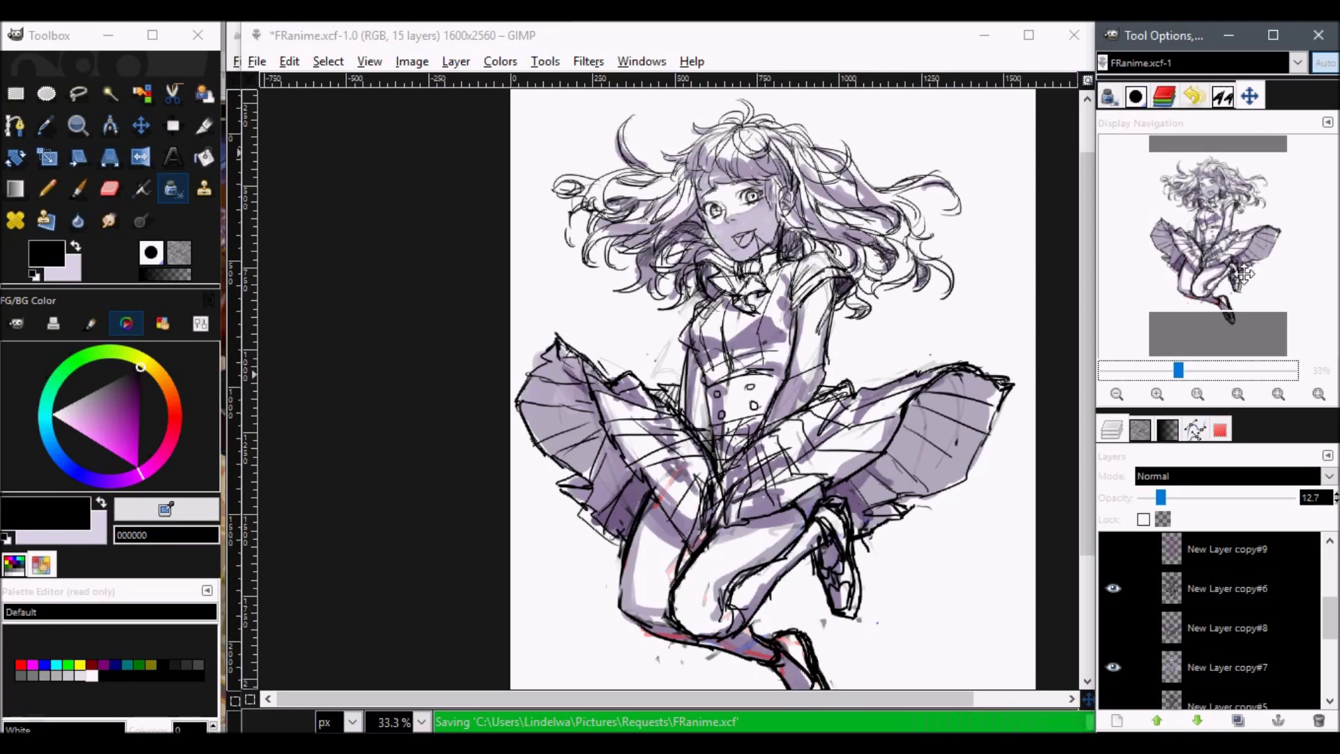
# Hide New Layer copy#7 and copy#6, and show the light purple sketch in New Layer copy#9.
pyautogui.moveTo(1232, 283); pyautogui.dragTo(1212, 241)
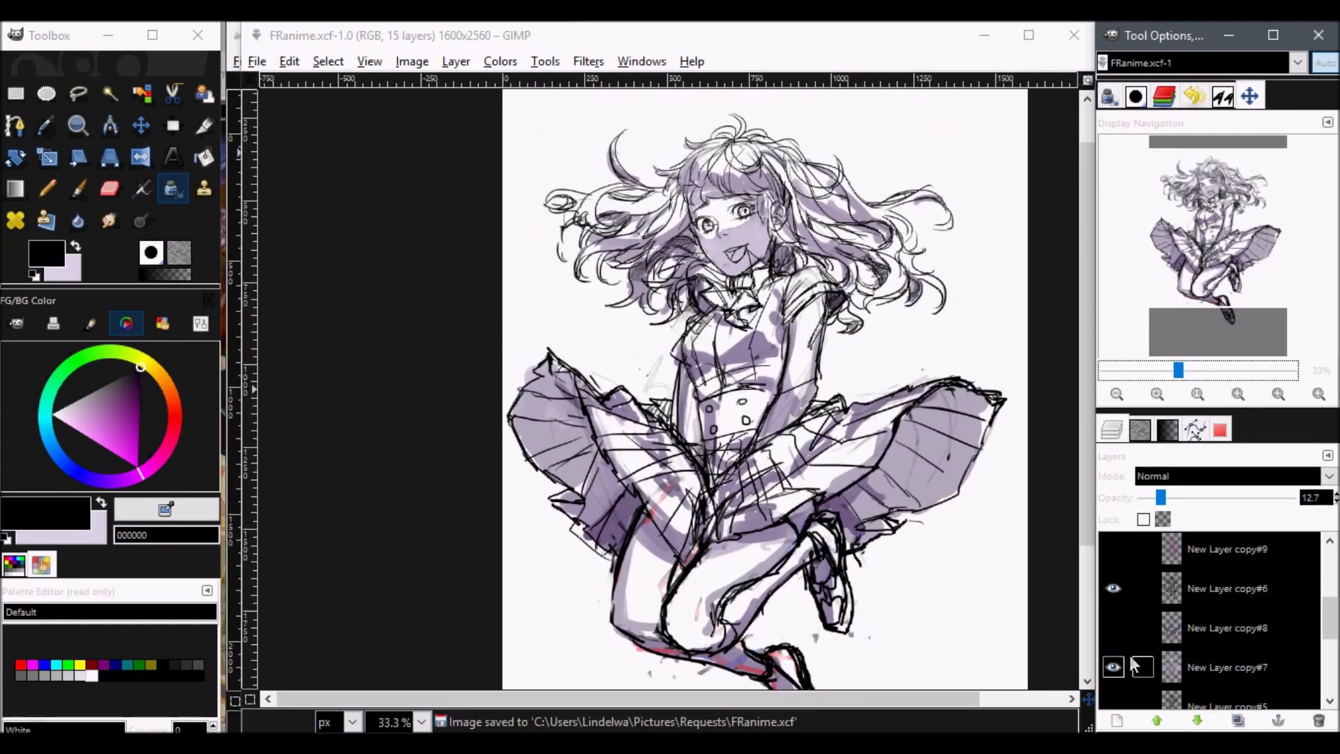
pyautogui.click(1113, 666)
pyautogui.click(1110, 589)
pyautogui.click(1113, 550)
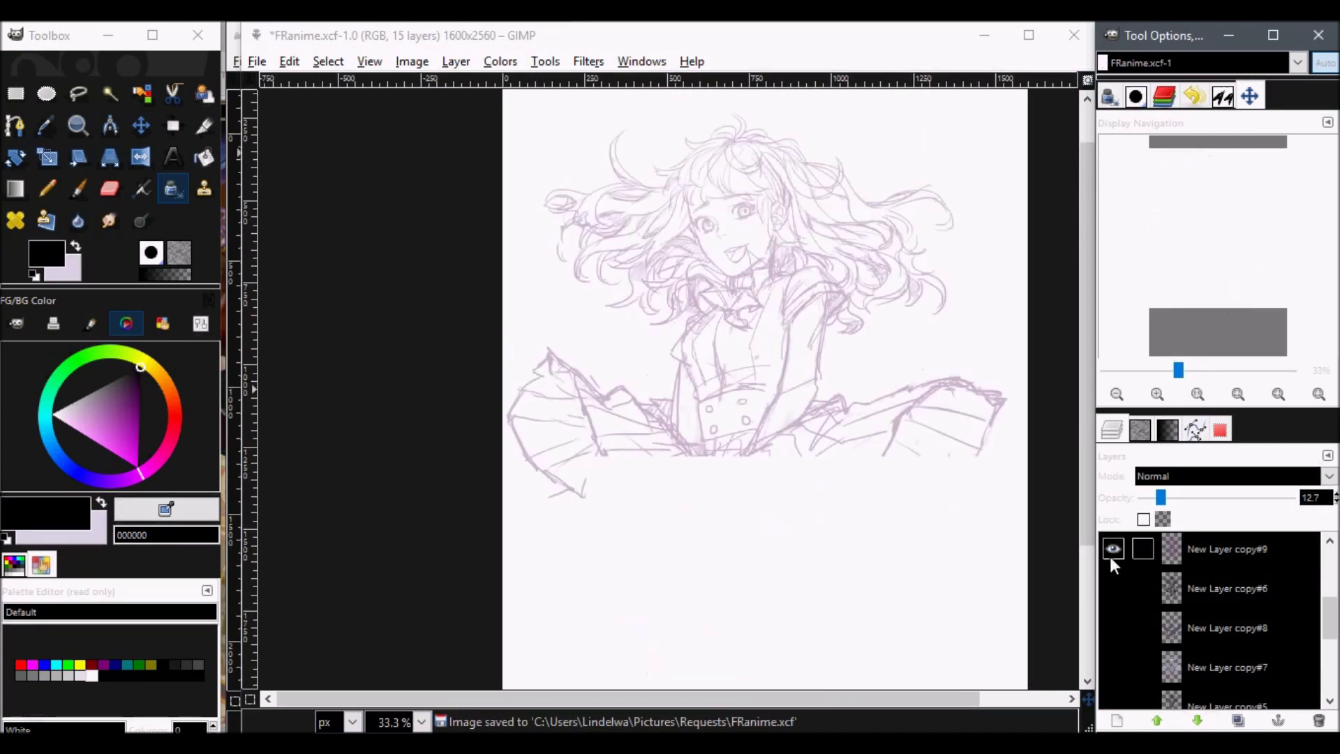
# Preview the red guide lines in New Layer copy#1 around the face, hide them, and show the Lines layer.
pyautogui.click(1161, 366)
pyautogui.click(1201, 366)
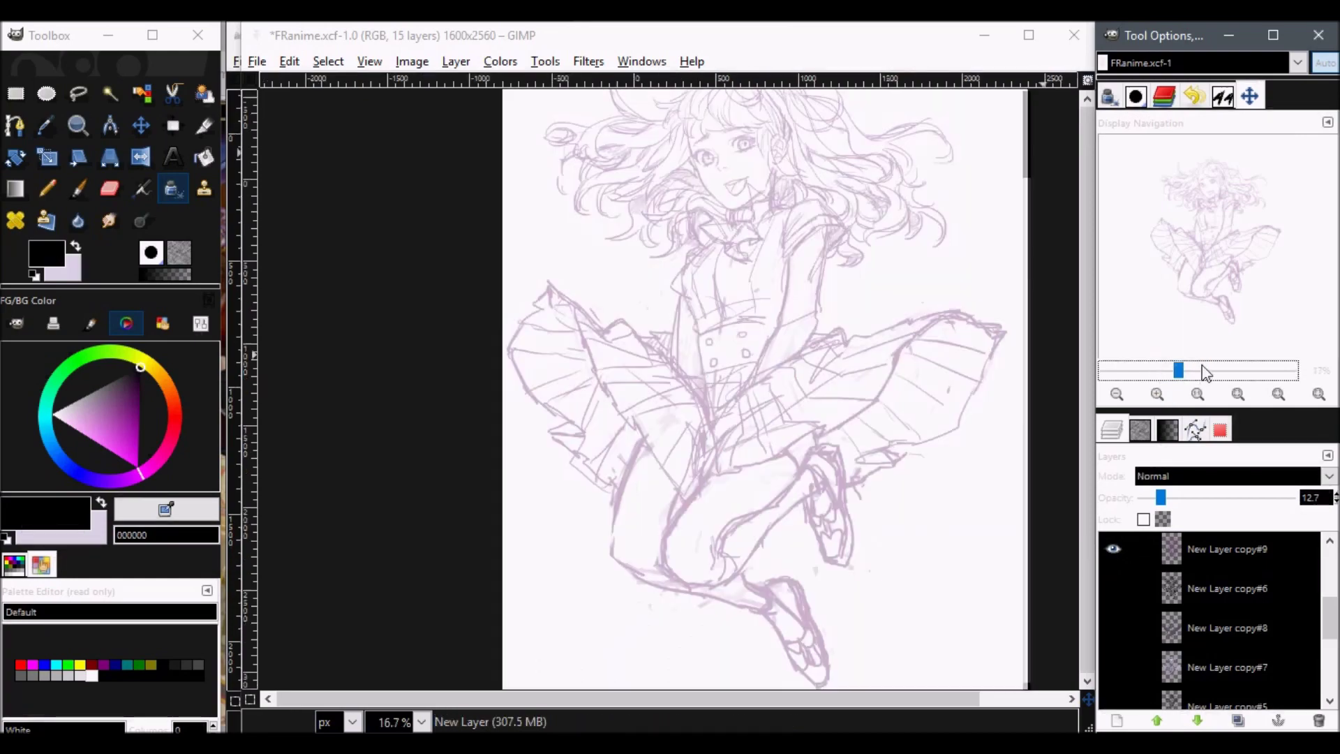
pyautogui.click(1206, 374)
pyautogui.click(1226, 364)
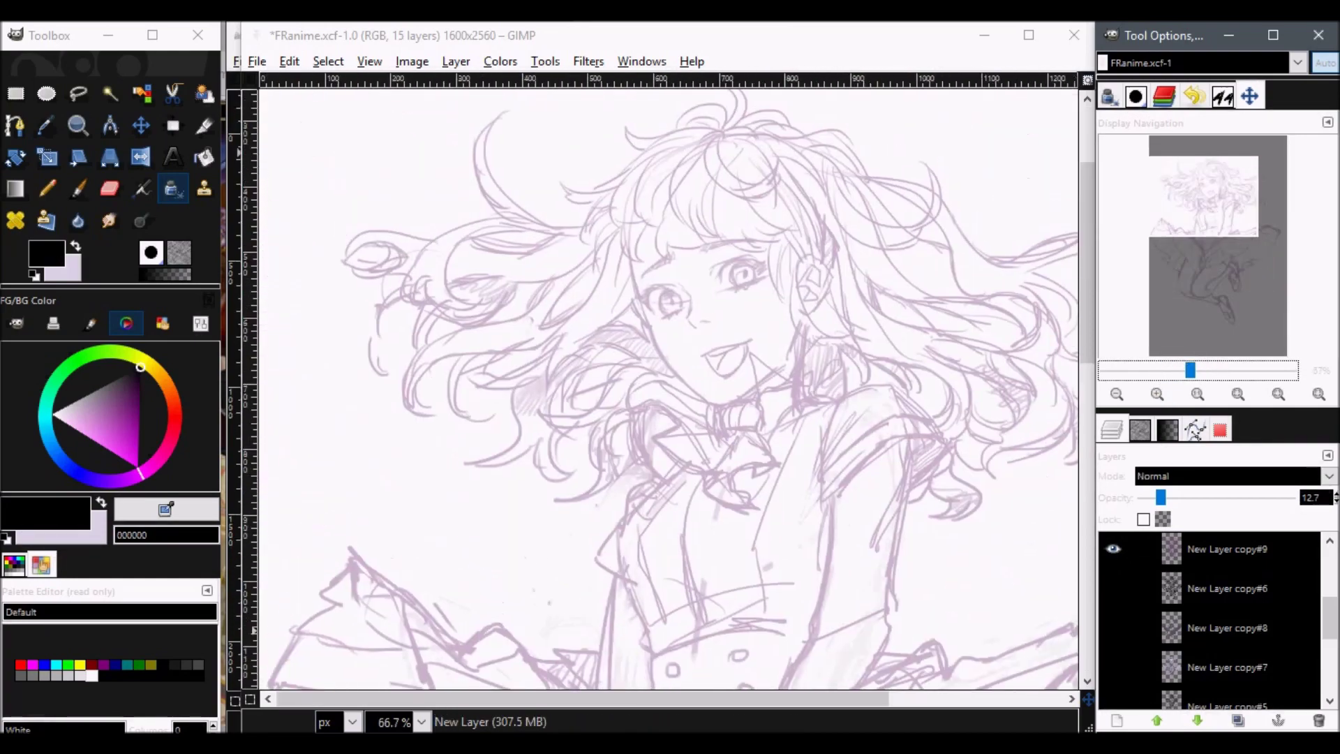
pyautogui.moveTo(1214, 209)
pyautogui.mouseDown()
pyautogui.moveTo(1208, 290)
pyautogui.moveTo(1229, 296)
pyautogui.moveTo(1236, 243)
pyautogui.moveTo(1231, 232)
pyautogui.moveTo(1222, 254)
pyautogui.moveTo(1220, 189)
pyautogui.mouseUp()
pyautogui.click(1218, 367)
pyautogui.scroll(1, 1333, 625)
pyautogui.scroll(2, 1333, 626)
pyautogui.click(1114, 590)
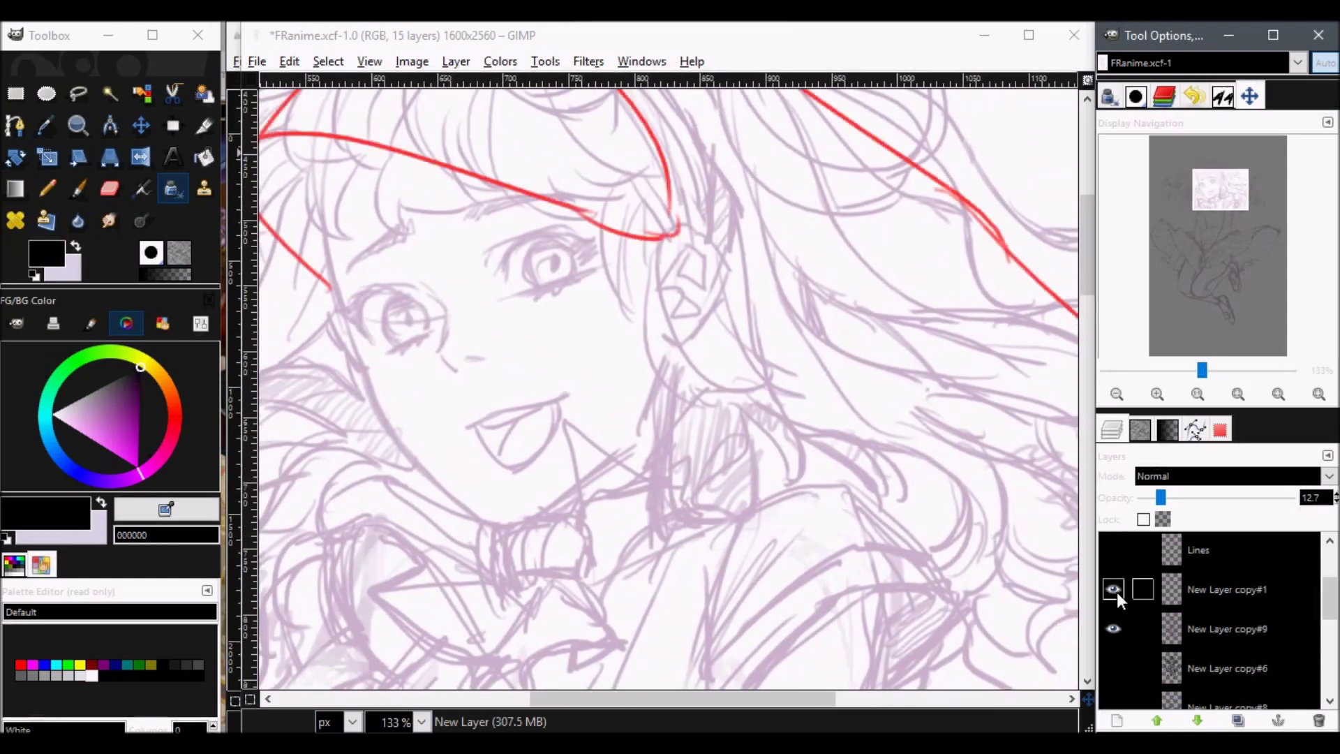
pyautogui.click(1115, 589)
pyautogui.click(1113, 549)
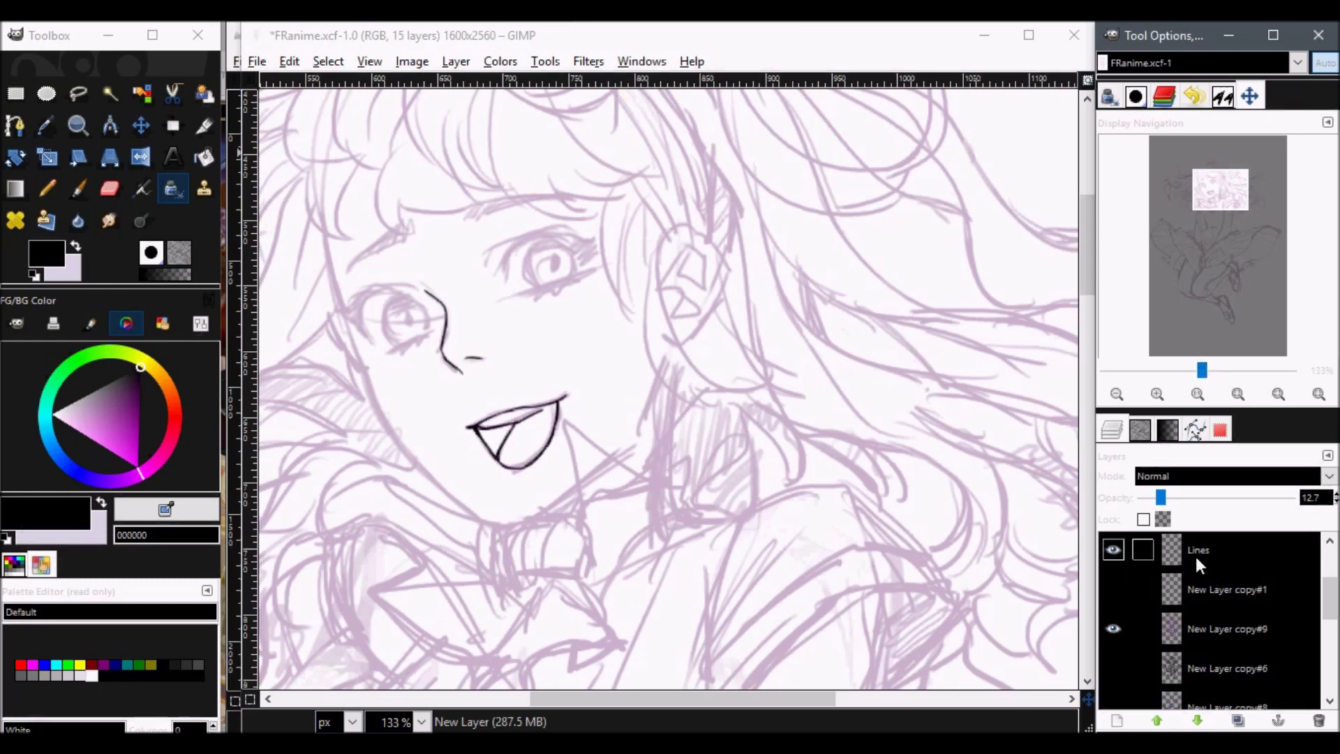
# Open the Ink tool's options.
pyautogui.scroll(1, 1317, 591)
pyautogui.click(1110, 96)
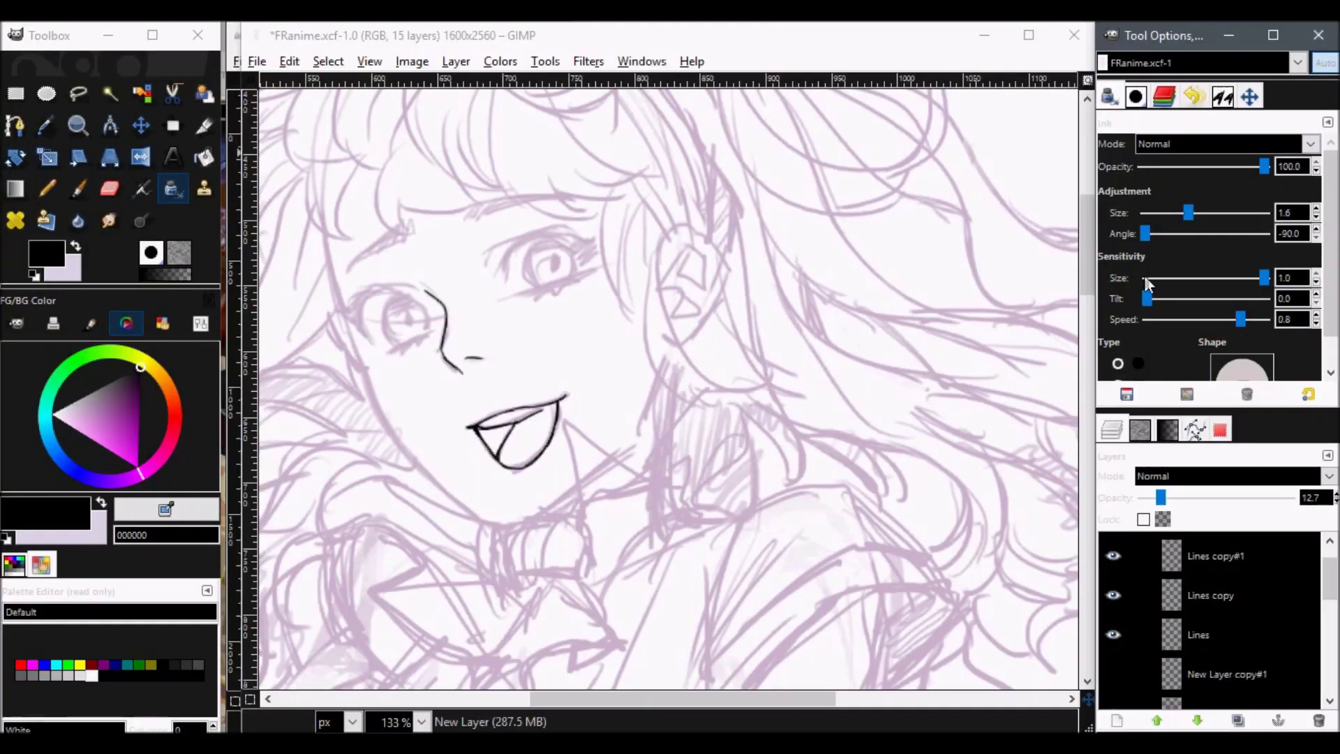
# On the Lines layer, ink the upper lid curve of the eye on the viewer's right, hatching its inner corner.
pyautogui.click(1249, 96)
pyautogui.moveTo(1220, 190); pyautogui.dragTo(1207, 186)
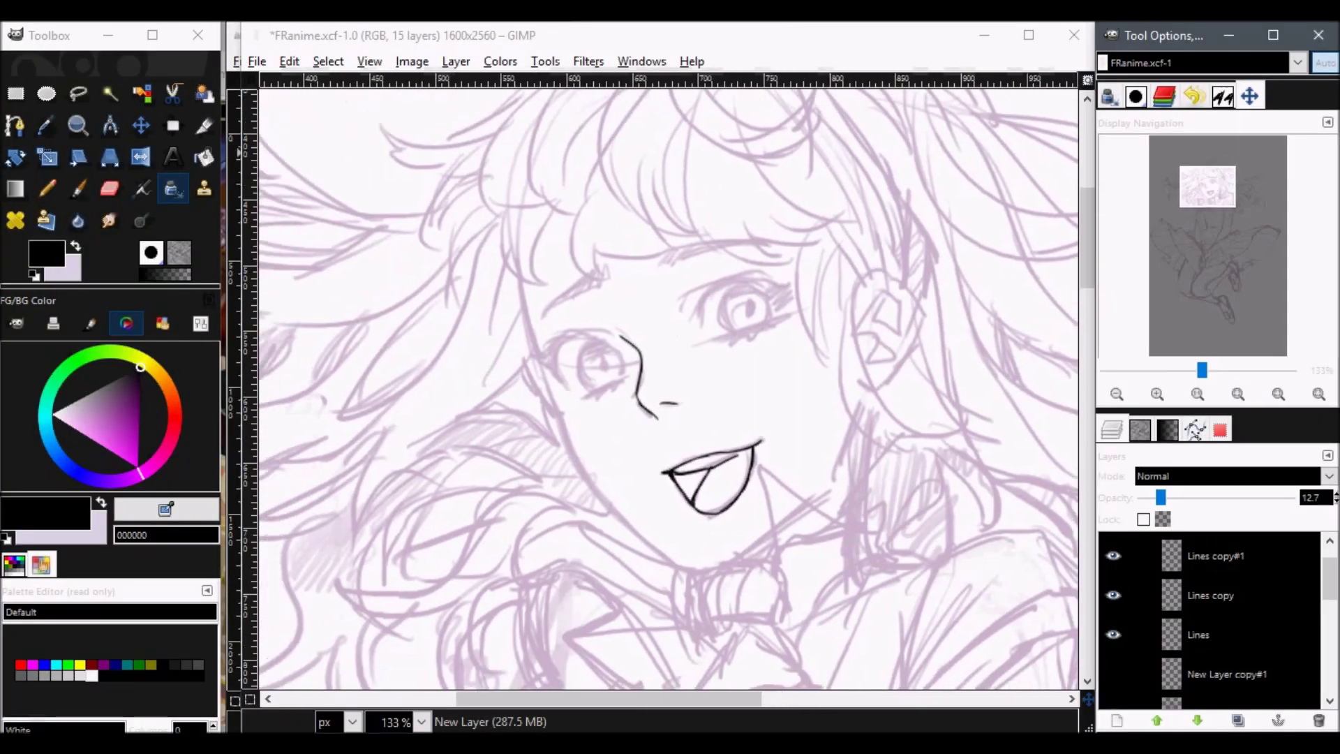
pyautogui.moveTo(1214, 247); pyautogui.dragTo(1207, 187)
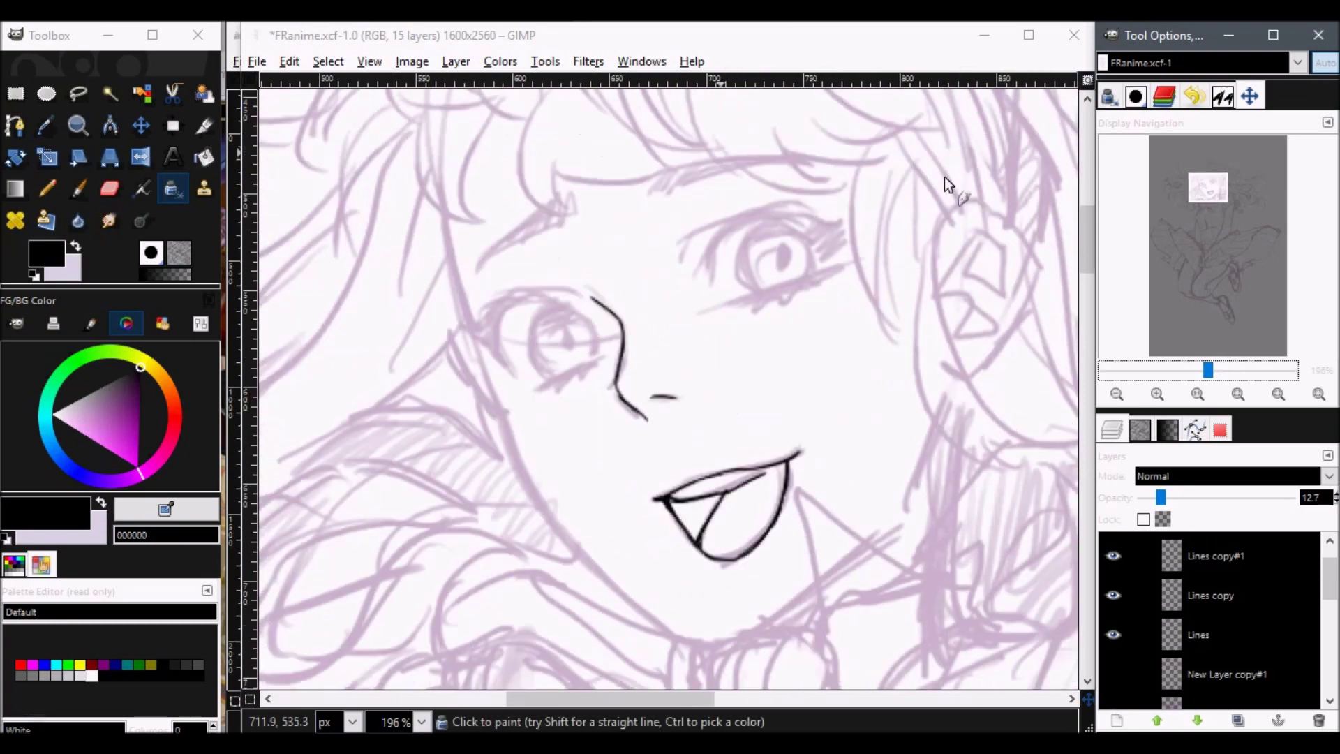
pyautogui.click(1213, 633)
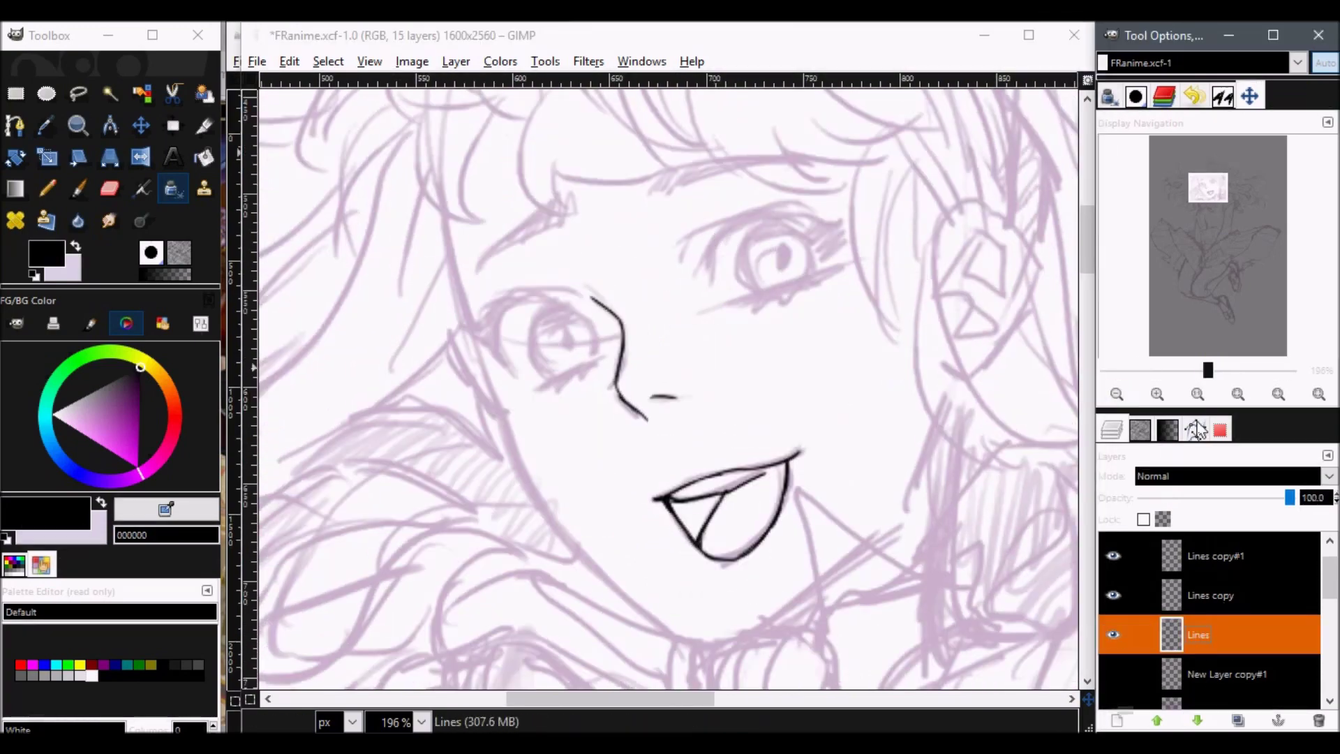
pyautogui.moveTo(1218, 245); pyautogui.dragTo(1210, 186)
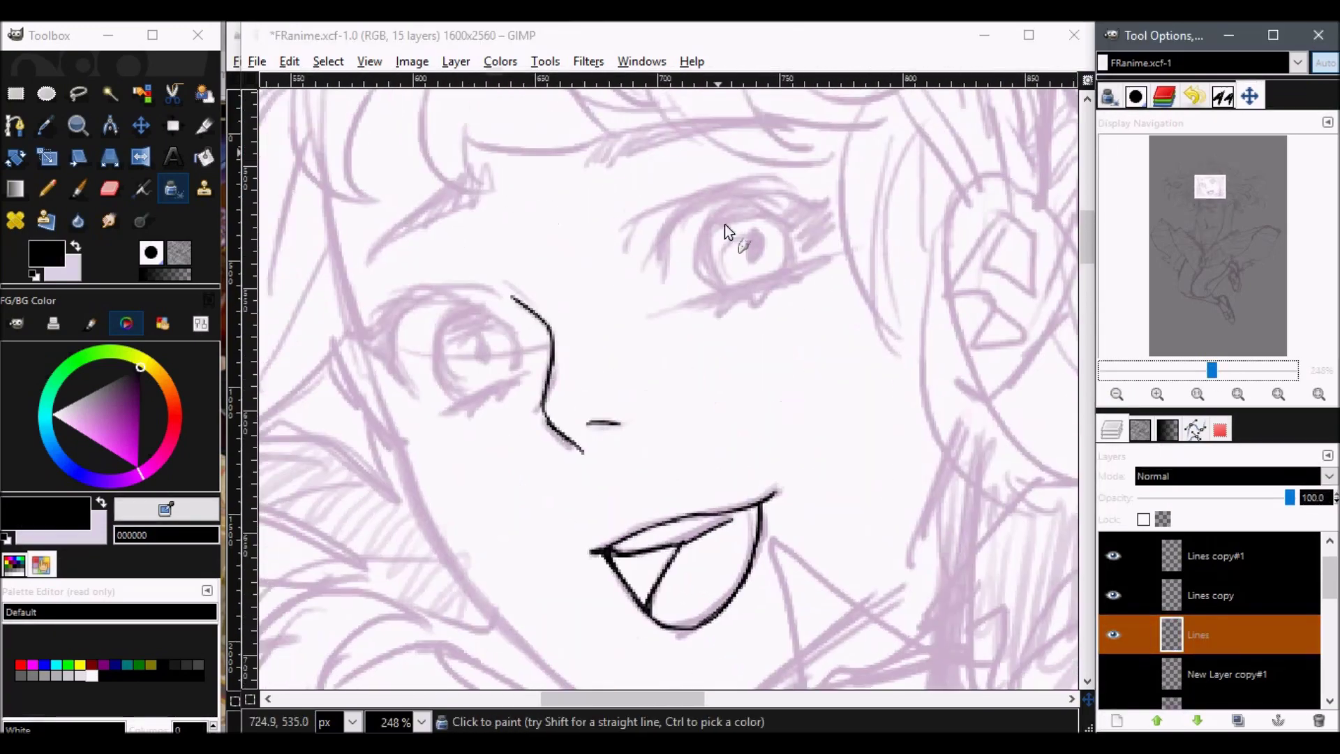
pyautogui.moveTo(681, 205); pyautogui.dragTo(657, 233)
pyautogui.hotkey('ctrl', 'z')
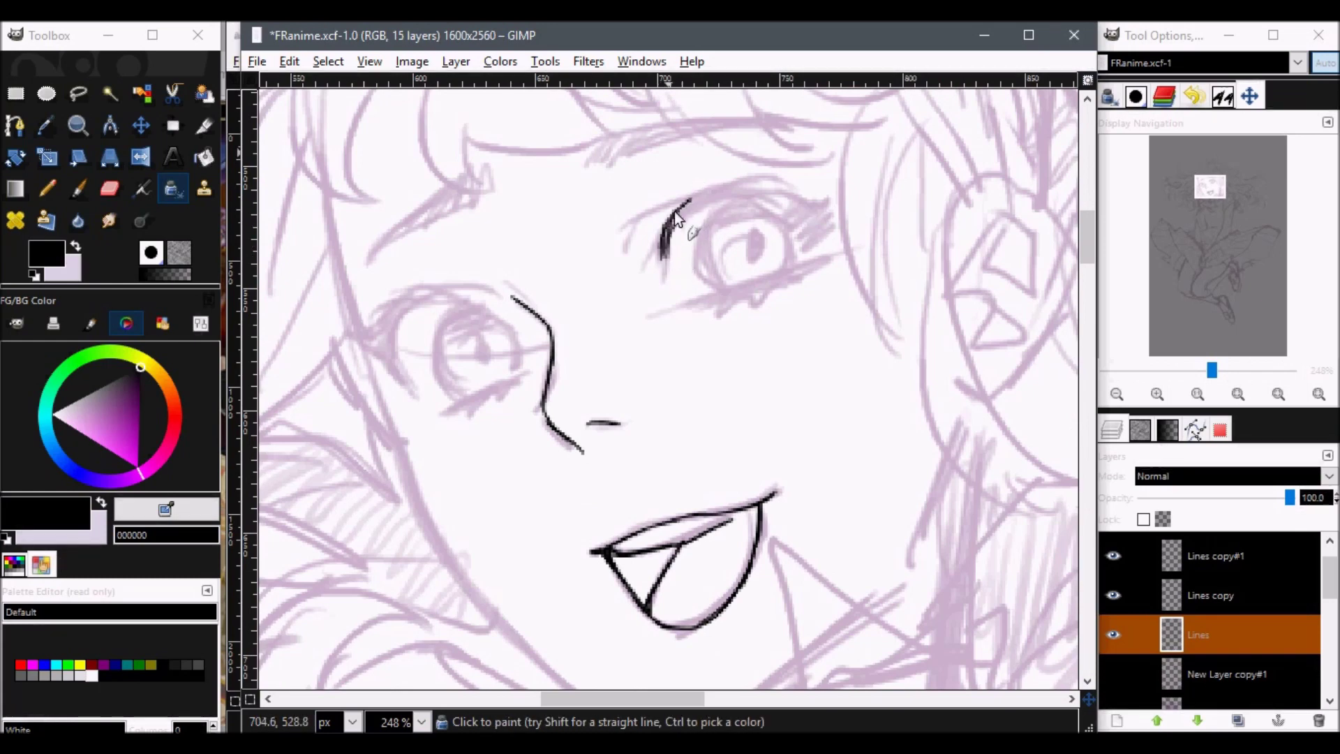
pyautogui.moveTo(678, 226)
pyautogui.mouseDown()
pyautogui.moveTo(743, 200)
pyautogui.moveTo(697, 201)
pyautogui.moveTo(747, 187)
pyautogui.mouseUp()
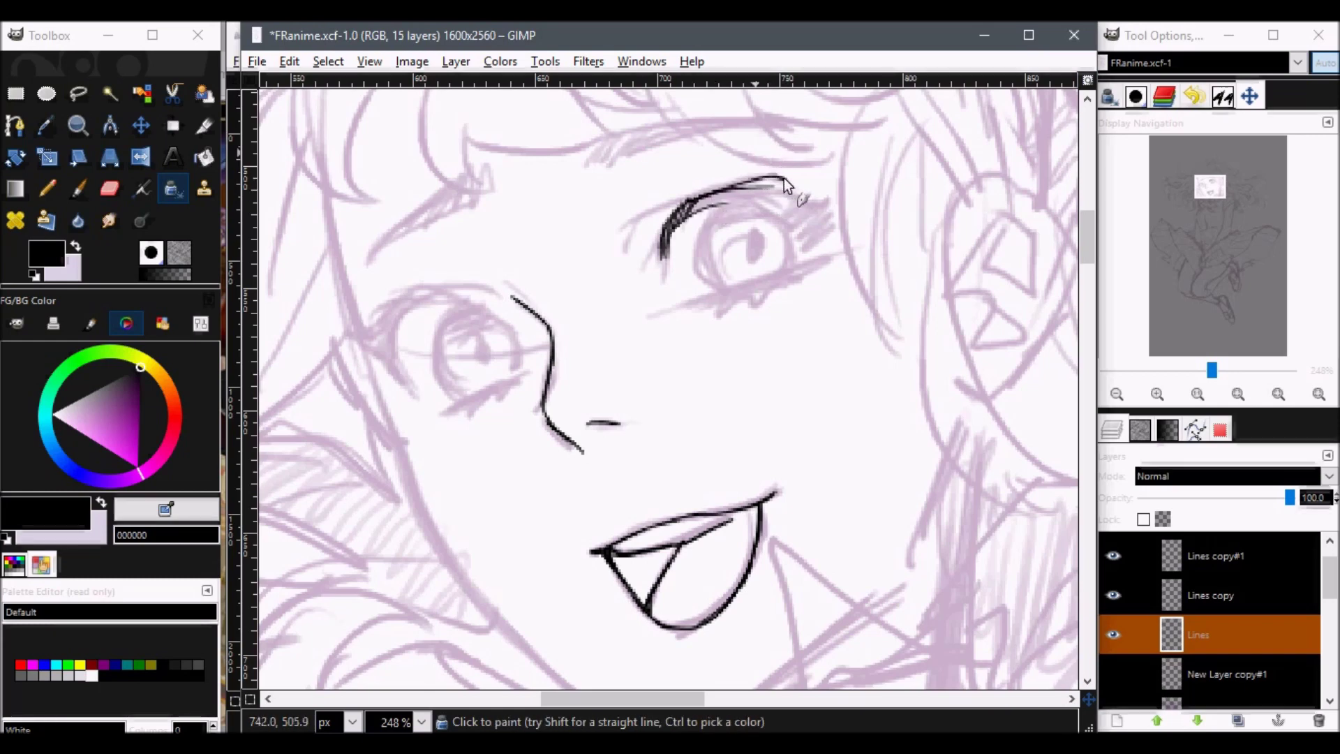
# Complete the same eye with an eyelid crease, dark outer lashes, a spiky lower lash line and a round iris outline.
pyautogui.moveTo(784, 178)
pyautogui.mouseDown()
pyautogui.moveTo(651, 215)
pyautogui.moveTo(681, 201)
pyautogui.mouseUp()
pyautogui.hotkey('ctrl', 'z')
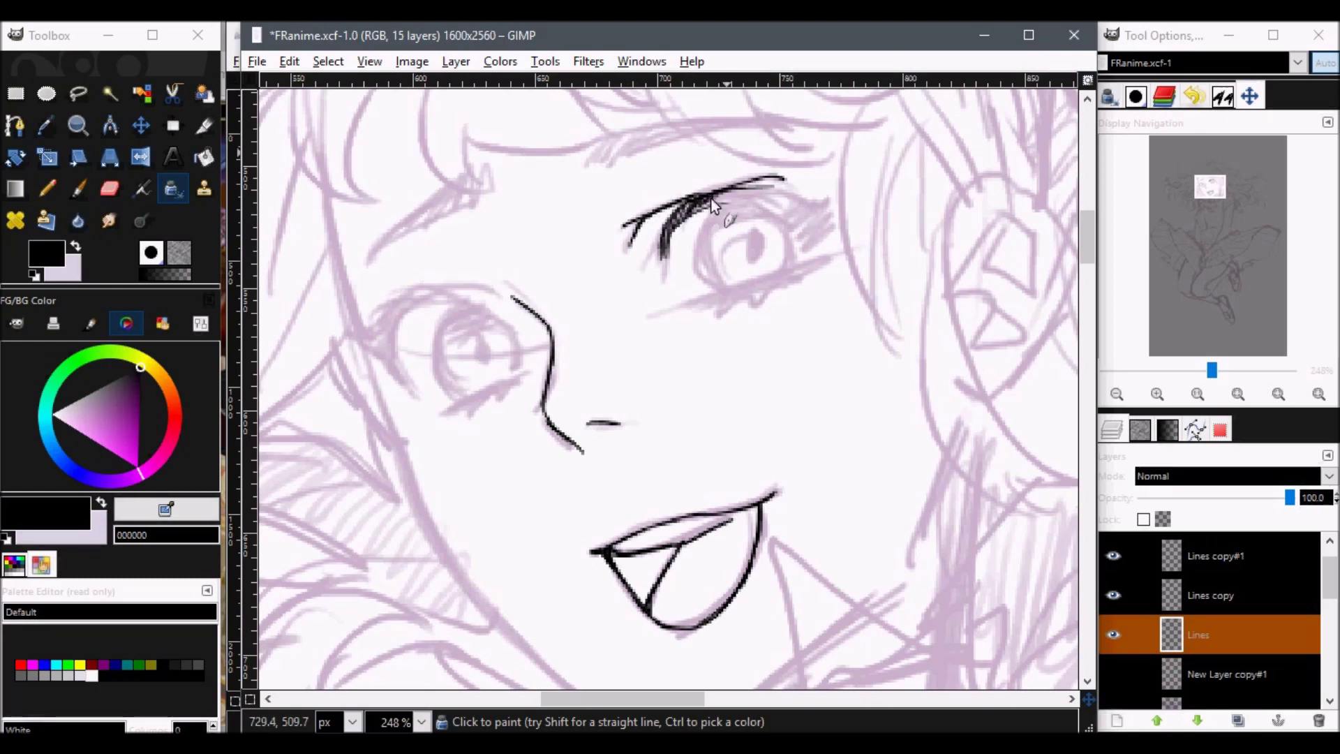
pyautogui.hotkey('ctrl', 'z')
pyautogui.moveTo(734, 202)
pyautogui.mouseDown()
pyautogui.moveTo(779, 218)
pyautogui.moveTo(745, 198)
pyautogui.moveTo(791, 198)
pyautogui.moveTo(783, 217)
pyautogui.moveTo(829, 202)
pyautogui.moveTo(809, 231)
pyautogui.moveTo(835, 219)
pyautogui.moveTo(807, 240)
pyautogui.moveTo(774, 214)
pyautogui.moveTo(808, 240)
pyautogui.moveTo(831, 218)
pyautogui.mouseUp()
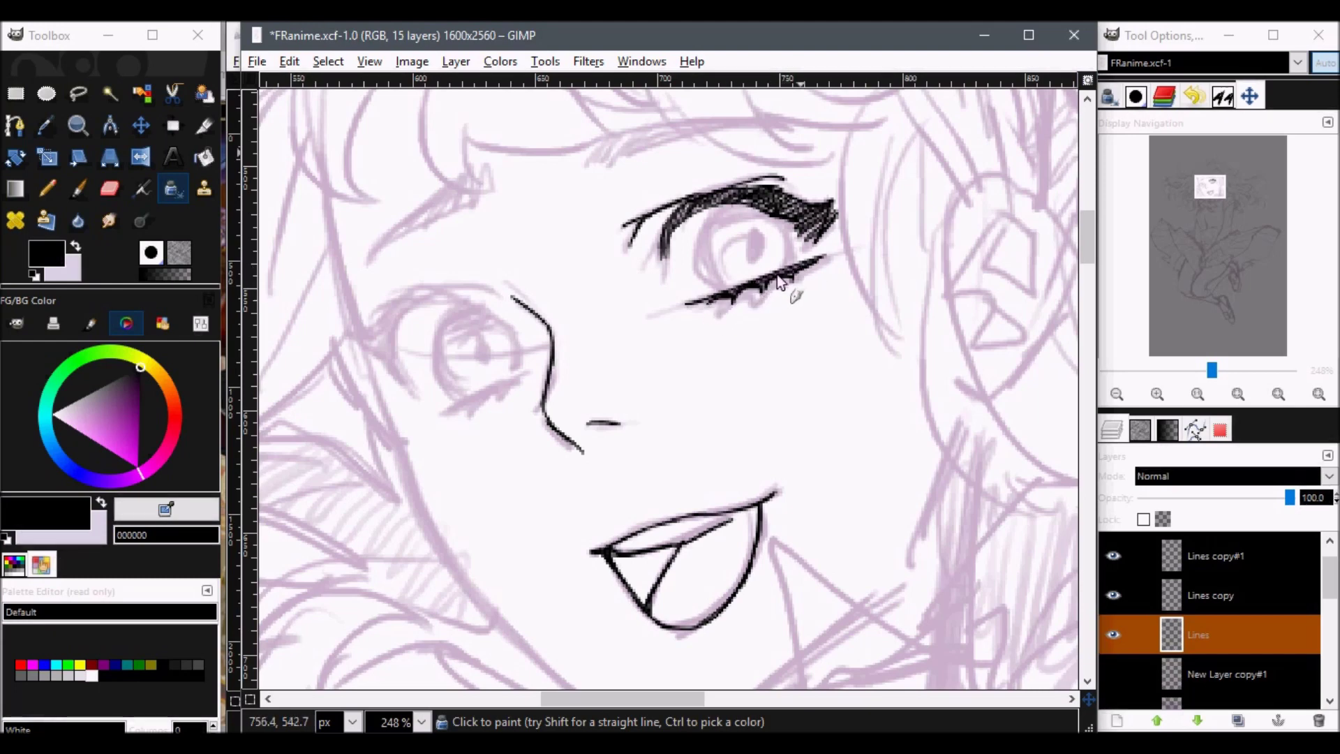
pyautogui.moveTo(712, 217)
pyautogui.mouseDown()
pyautogui.moveTo(705, 286)
pyautogui.moveTo(725, 283)
pyautogui.mouseUp()
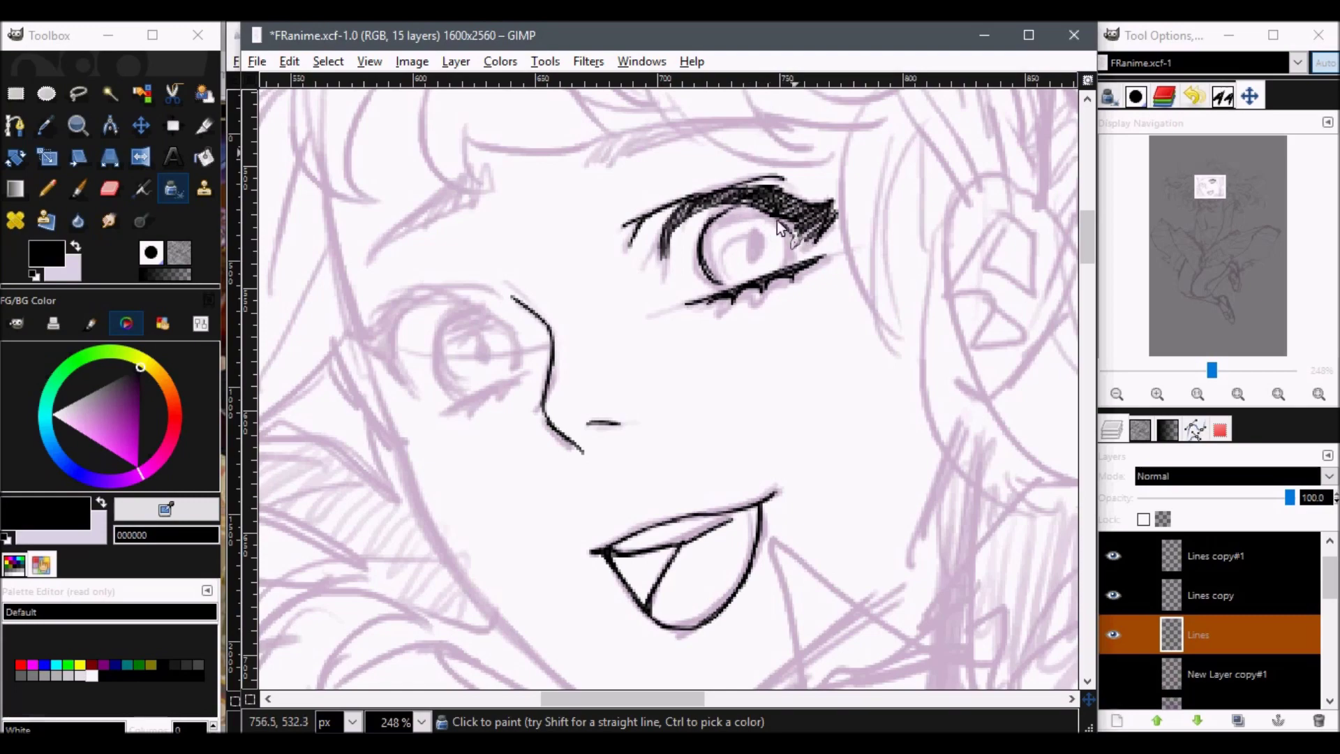
# Ink the eye on the viewer's left with a dark upper lash line, a spiky lower lash line and a round iris outline.
pyautogui.moveTo(1214, 190); pyautogui.dragTo(1207, 193)
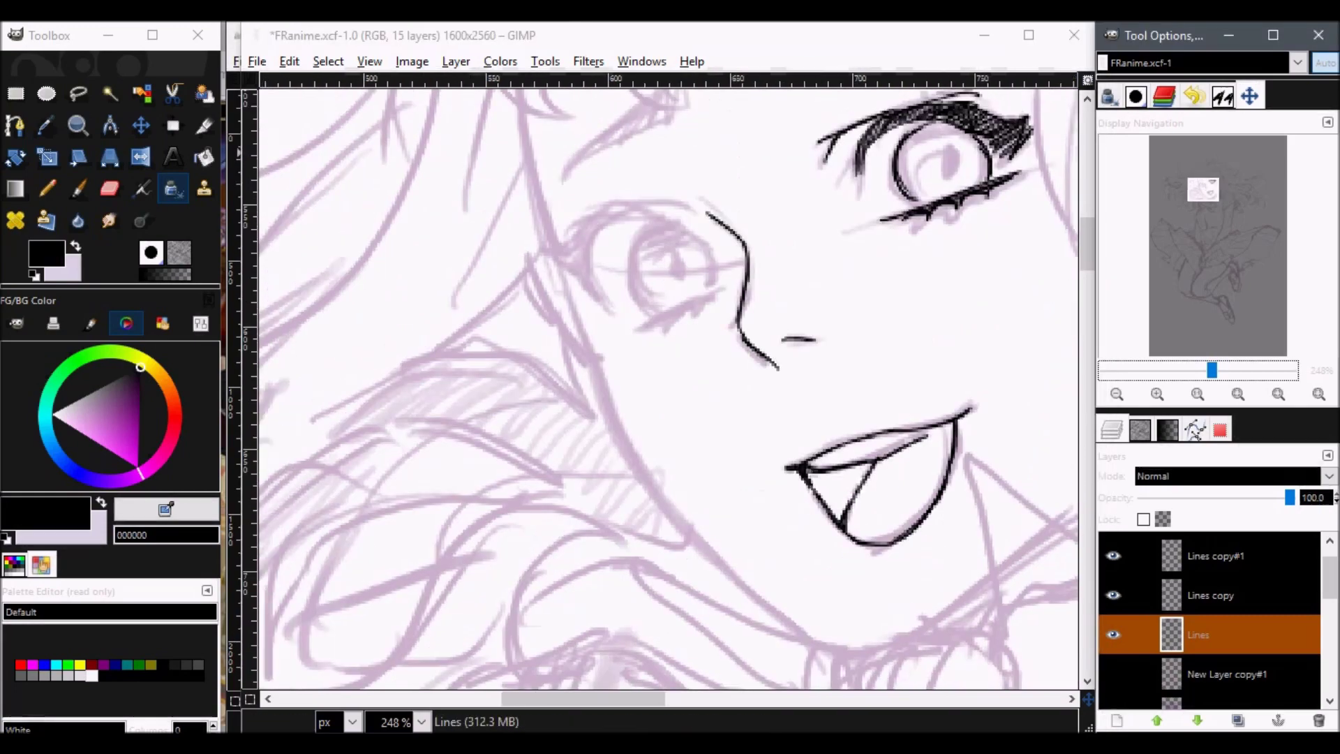
pyautogui.moveTo(631, 217)
pyautogui.mouseDown()
pyautogui.moveTo(599, 223)
pyautogui.moveTo(588, 243)
pyautogui.mouseUp()
pyautogui.hotkey('ctrl', 'z')
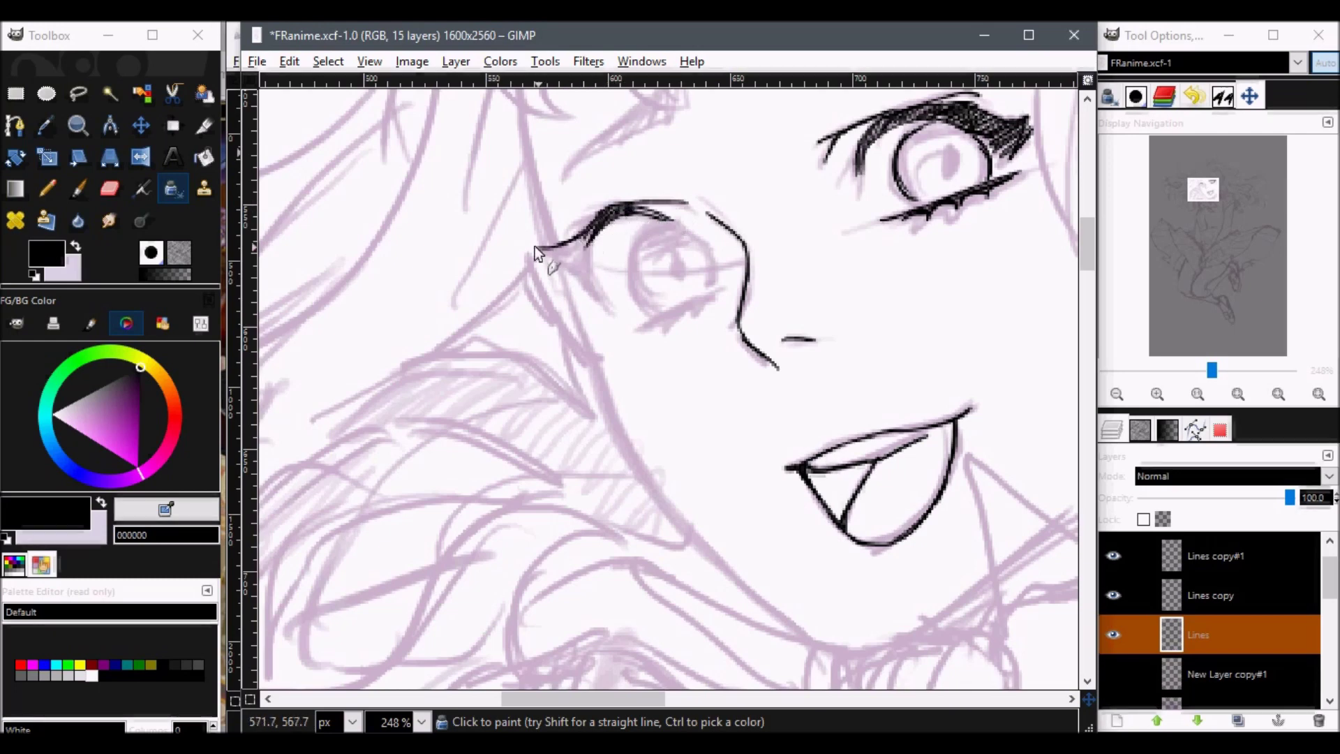
pyautogui.moveTo(540, 249)
pyautogui.mouseDown()
pyautogui.moveTo(582, 238)
pyautogui.moveTo(577, 268)
pyautogui.moveTo(545, 250)
pyautogui.moveTo(588, 264)
pyautogui.moveTo(600, 296)
pyautogui.mouseUp()
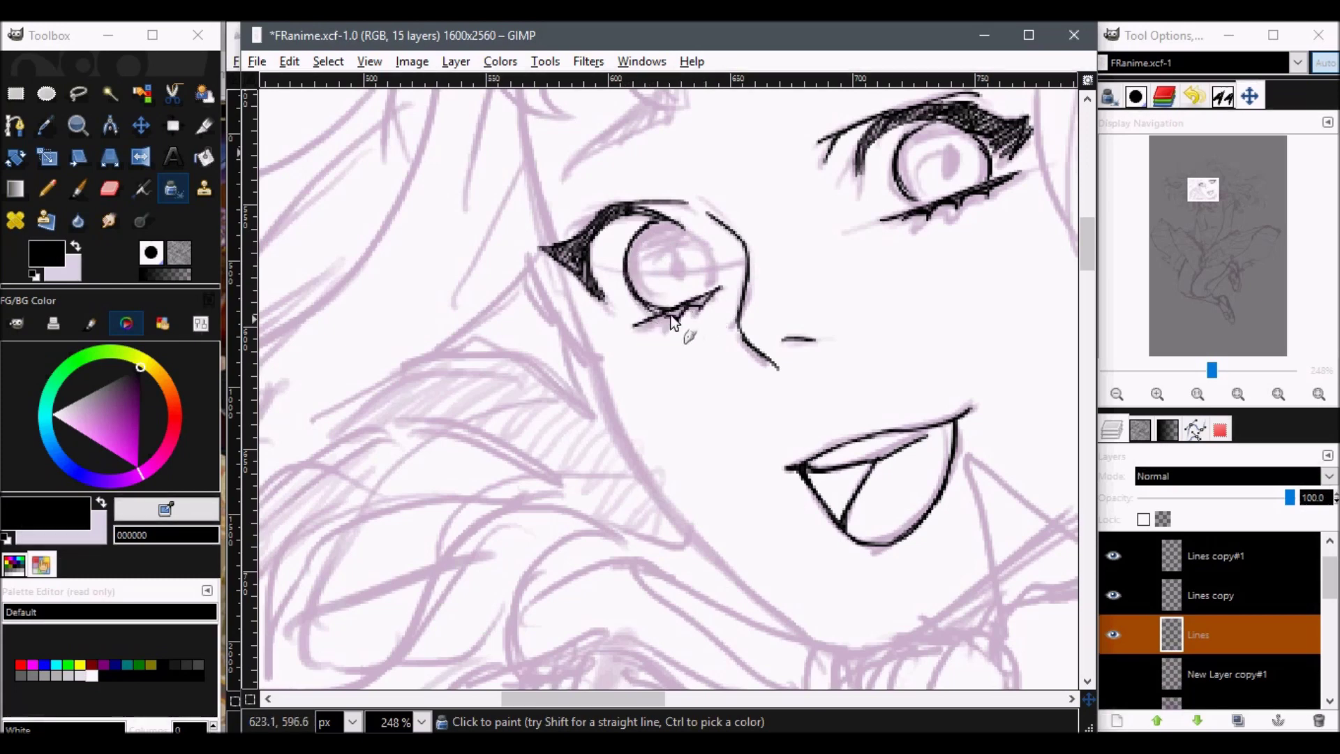
pyautogui.moveTo(672, 312); pyautogui.dragTo(657, 332)
pyautogui.moveTo(667, 224); pyautogui.dragTo(689, 234)
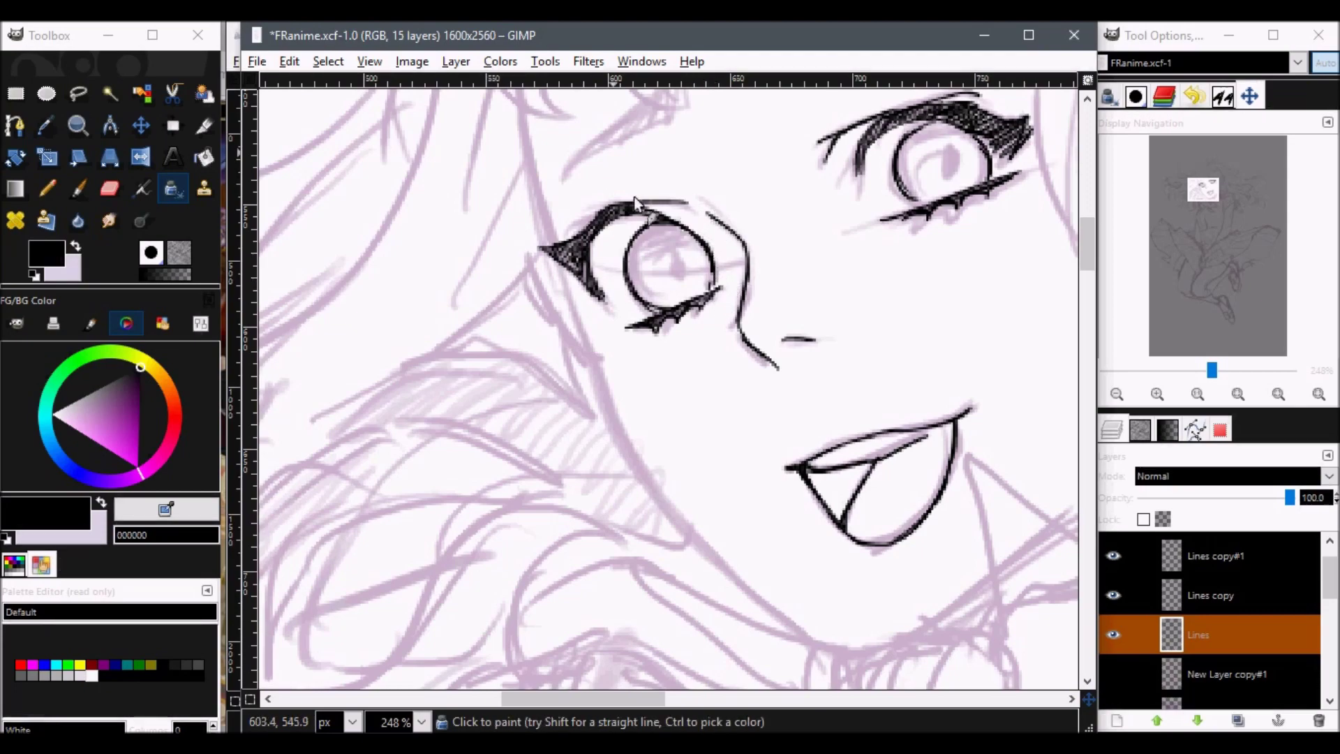
# Ink both eyebrows over the sketch as tapered shapes filled with hatching strokes.
pyautogui.moveTo(1207, 191); pyautogui.dragTo(1205, 185)
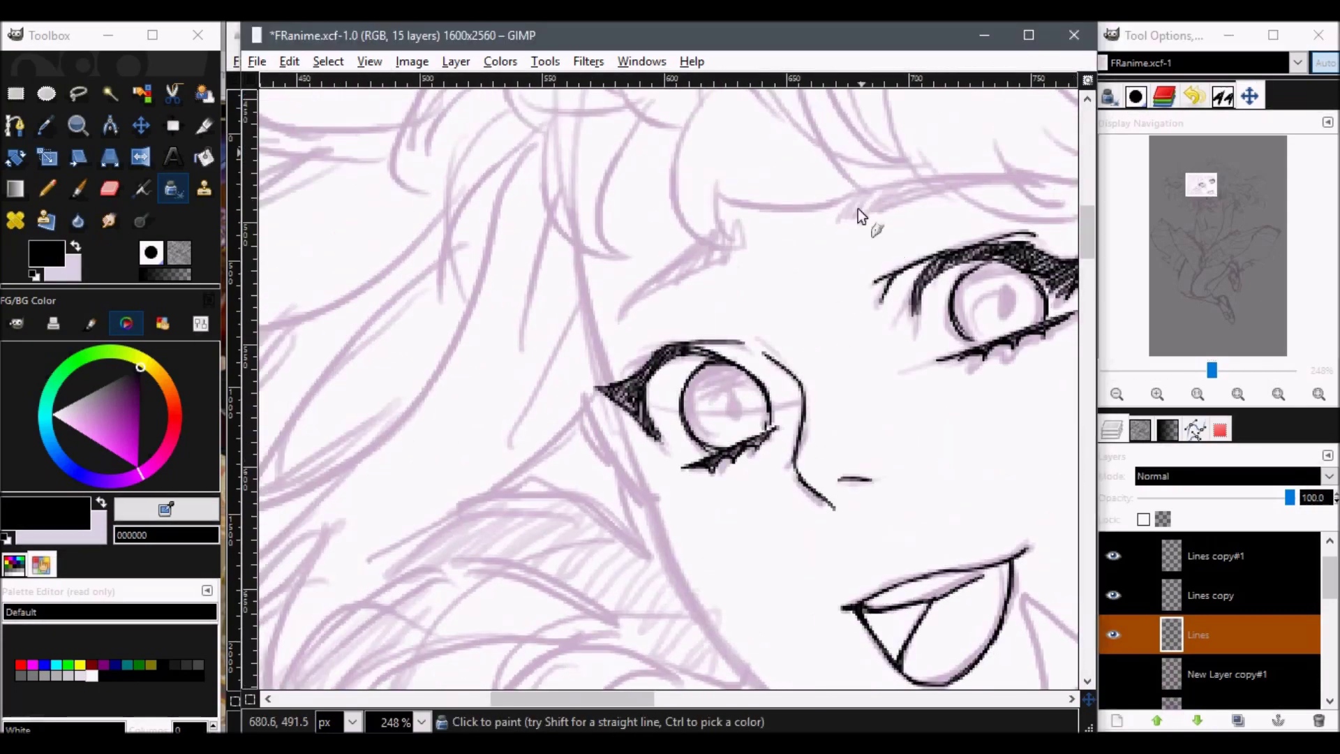
pyautogui.hscroll(4, 833, 200)
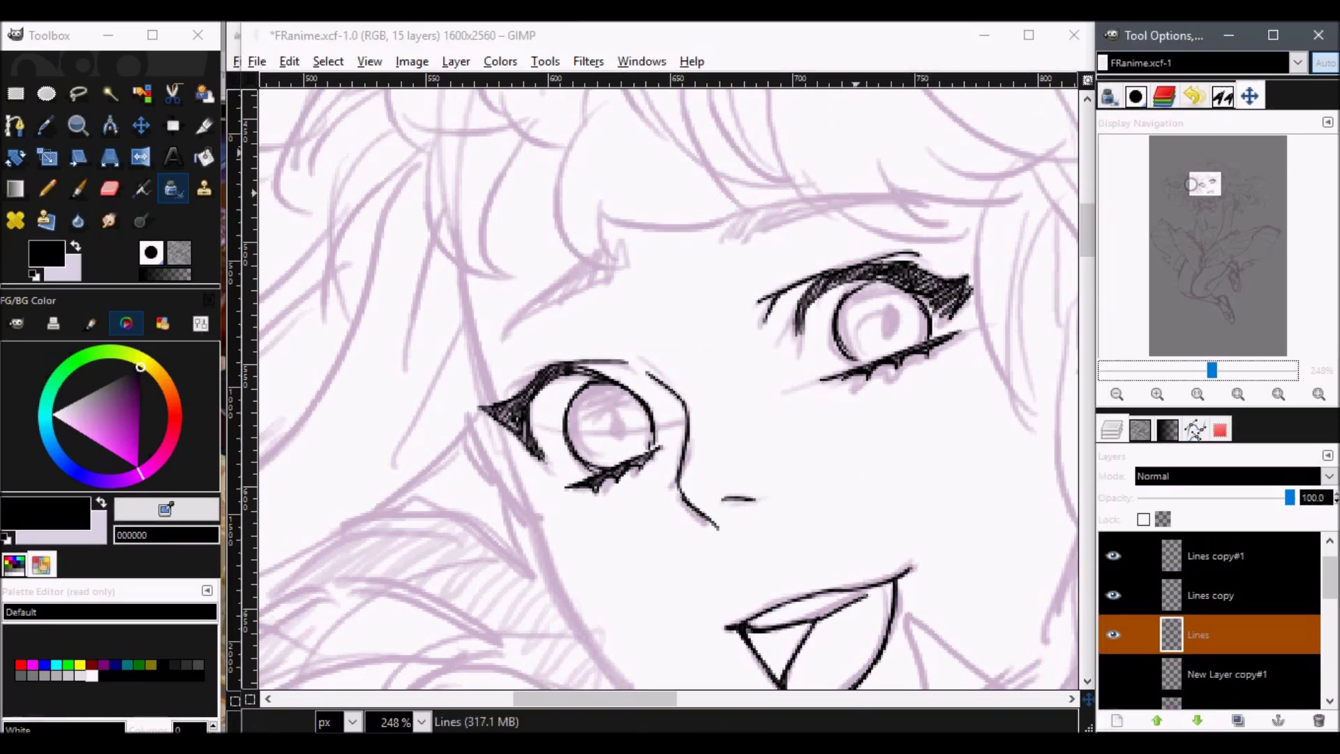
pyautogui.moveTo(1208, 187); pyautogui.dragTo(1214, 186)
pyautogui.moveTo(782, 229); pyautogui.dragTo(597, 248)
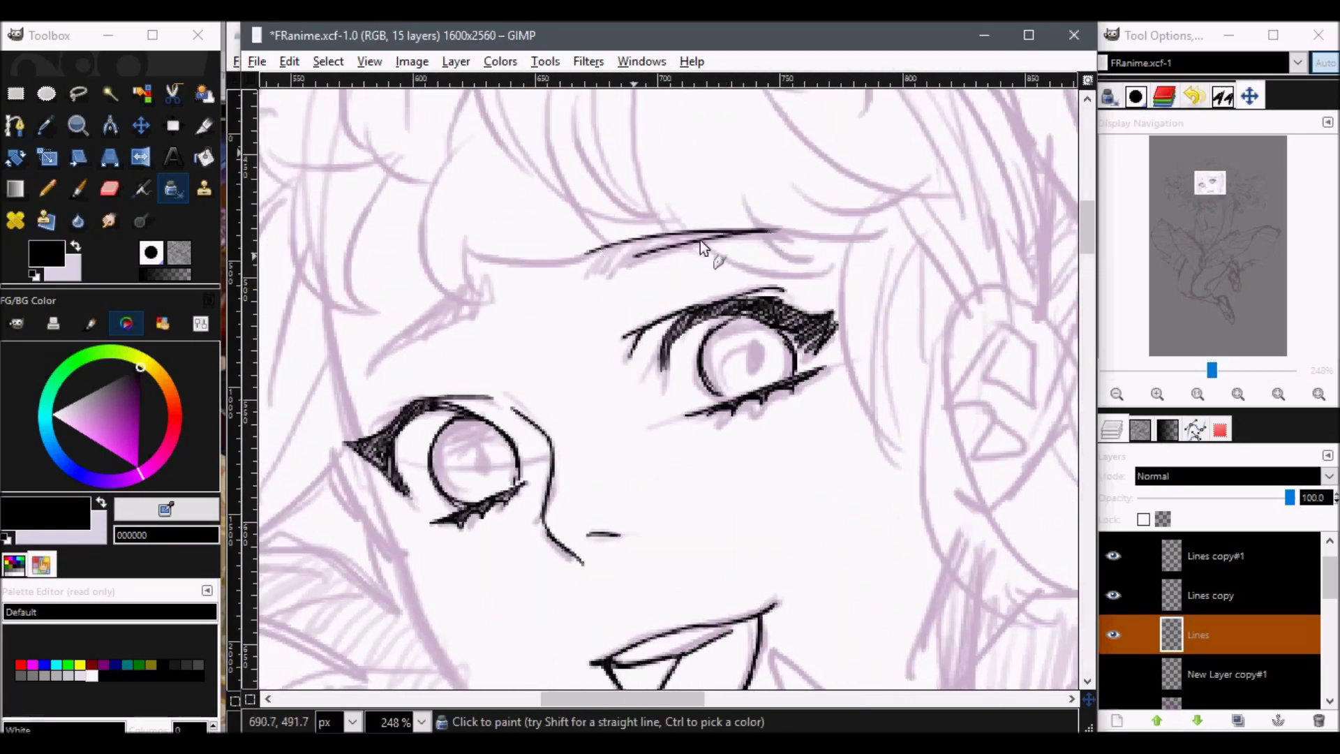
pyautogui.hotkey('ctrl', 'z')
pyautogui.moveTo(748, 235); pyautogui.dragTo(668, 246)
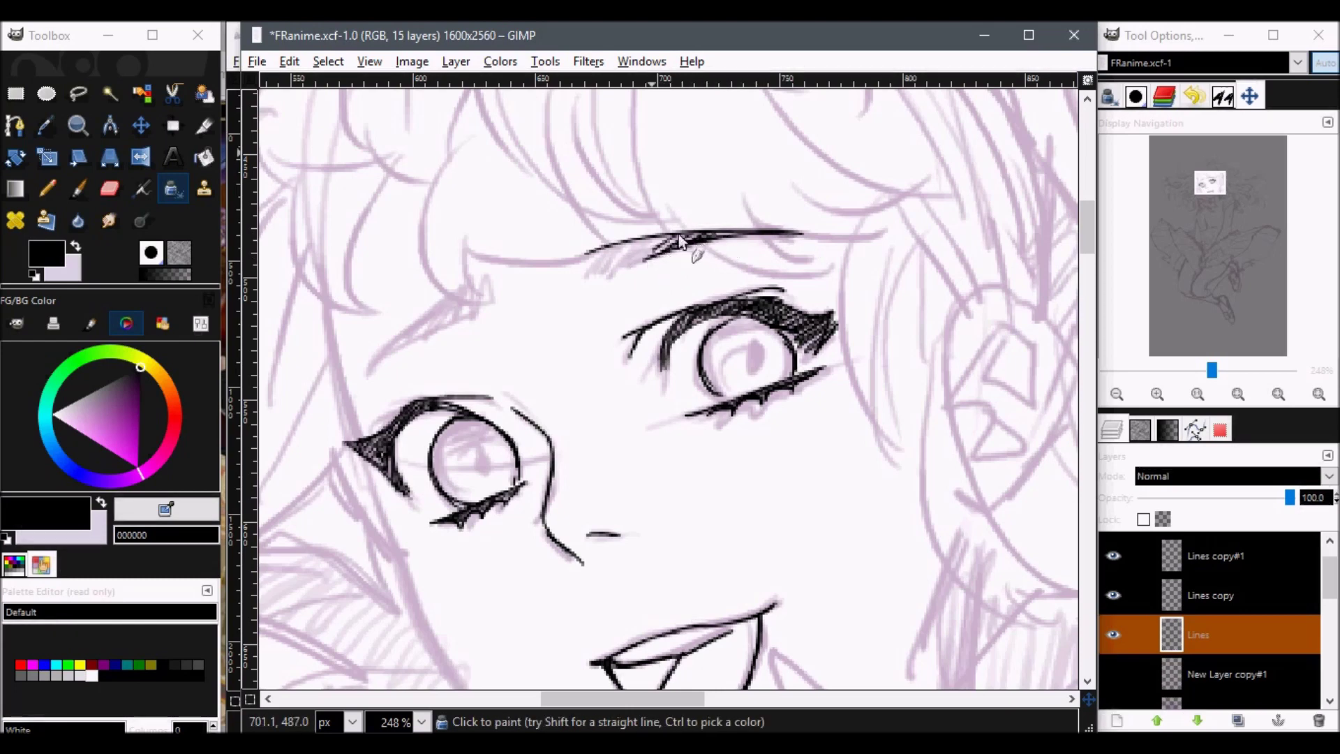
pyautogui.moveTo(636, 263); pyautogui.dragTo(623, 245)
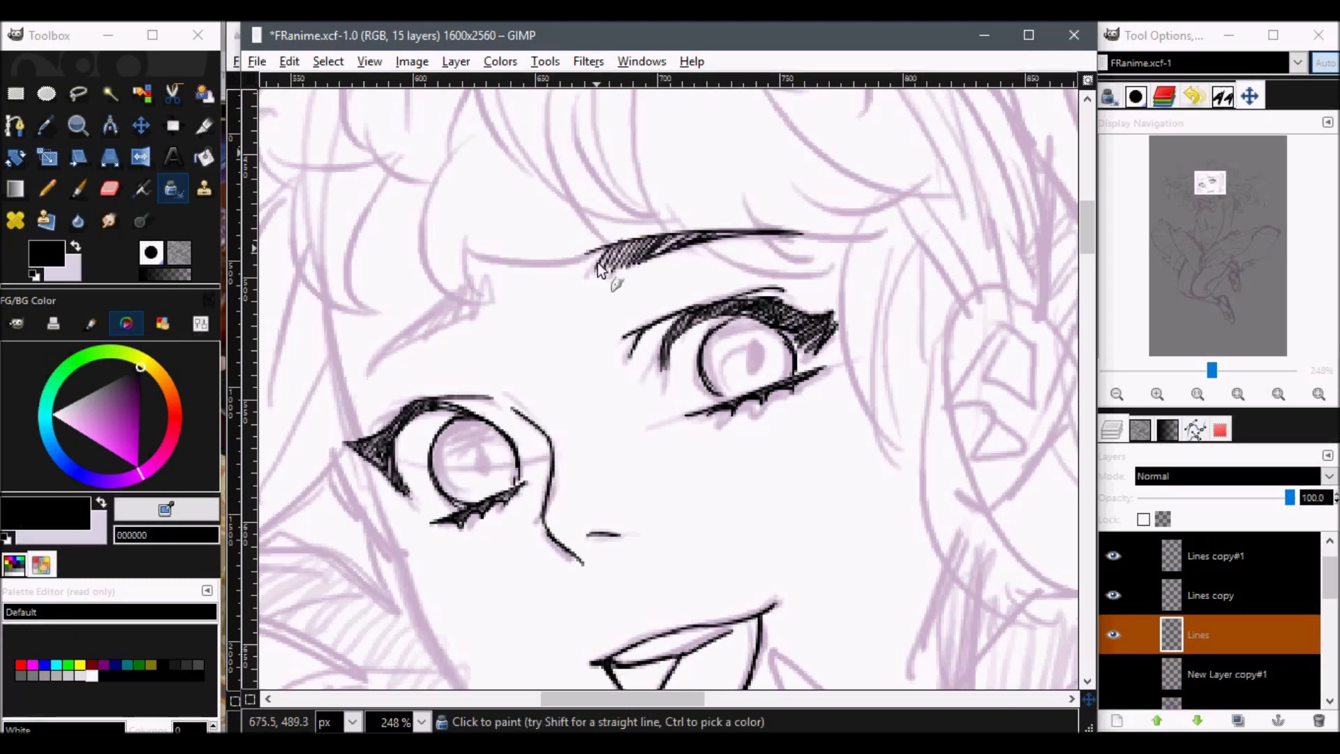
pyautogui.moveTo(473, 311); pyautogui.dragTo(399, 343)
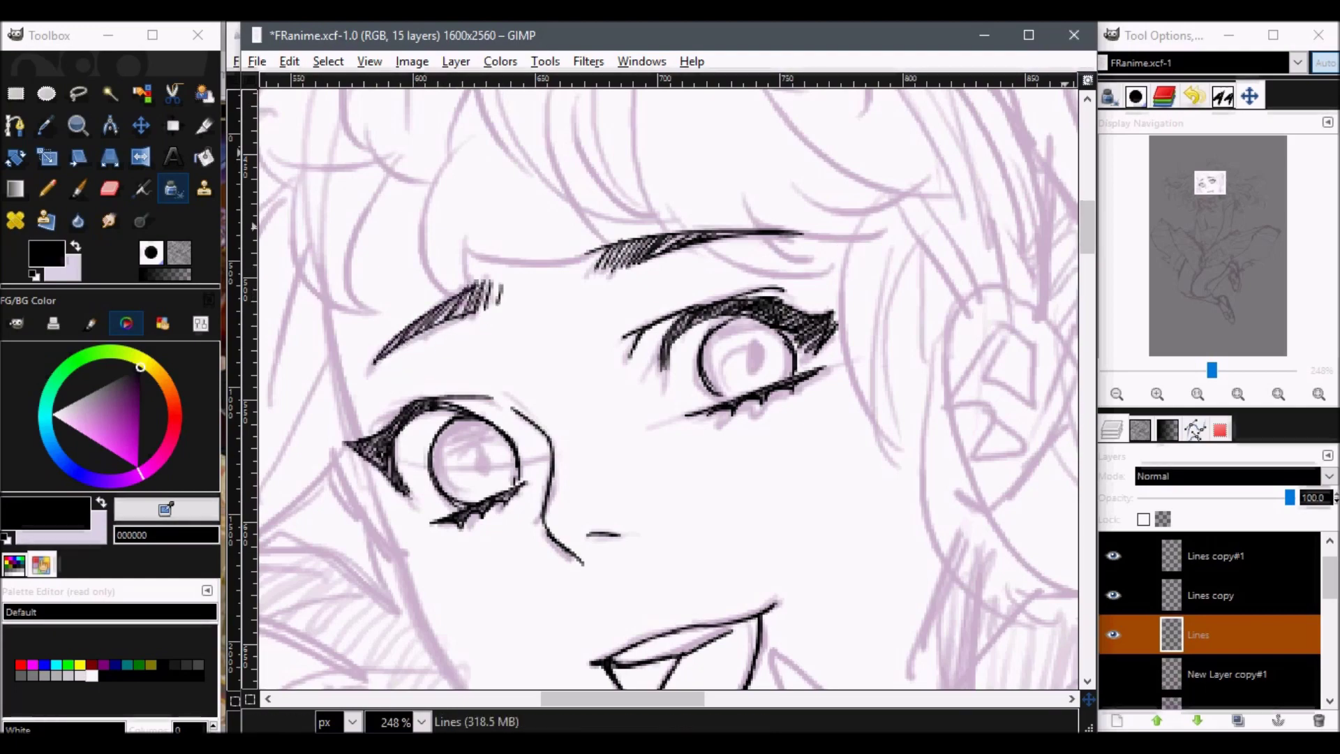
# Ink the face contour on the viewer's left from the outer eye corner down along the cheek.
pyautogui.scroll(-5, 377, 325)
pyautogui.moveTo(365, 210); pyautogui.dragTo(420, 346)
pyautogui.hotkey('ctrl', 'z')
pyautogui.moveTo(395, 269); pyautogui.dragTo(438, 396)
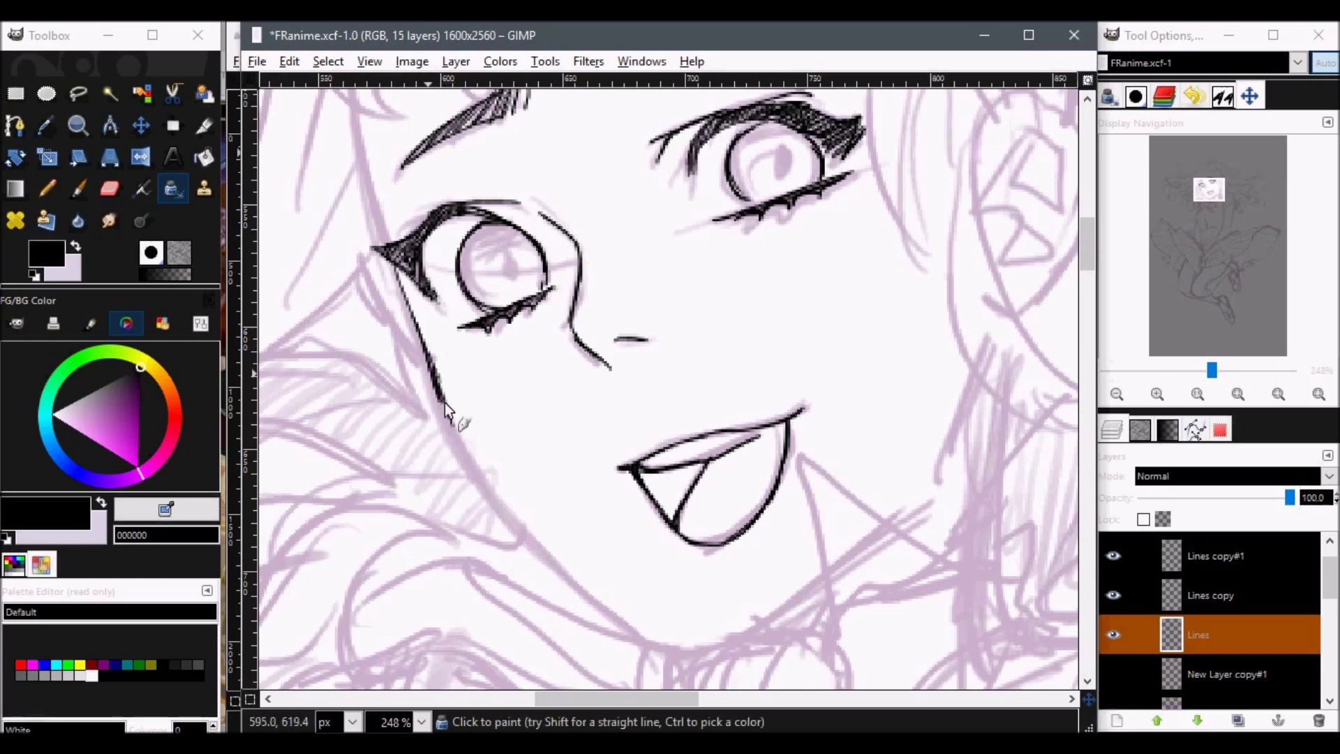
pyautogui.moveTo(445, 397); pyautogui.dragTo(453, 417)
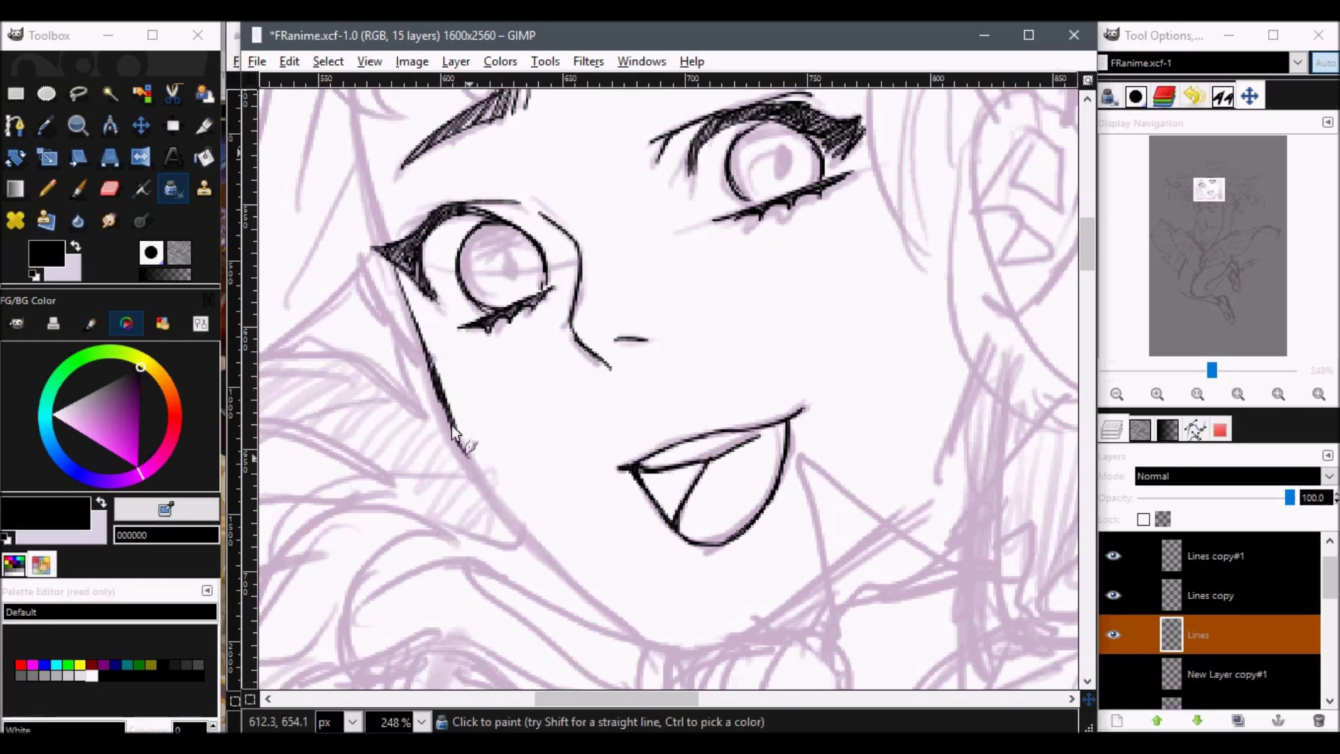